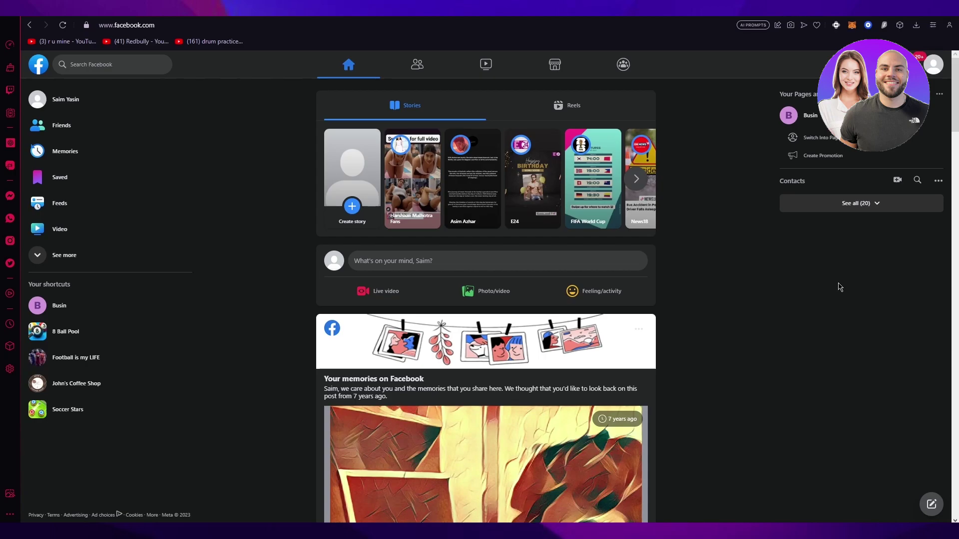
# Scroll through the feed, then open the Busin Page.
pyautogui.scroll(-10, 846, 267)
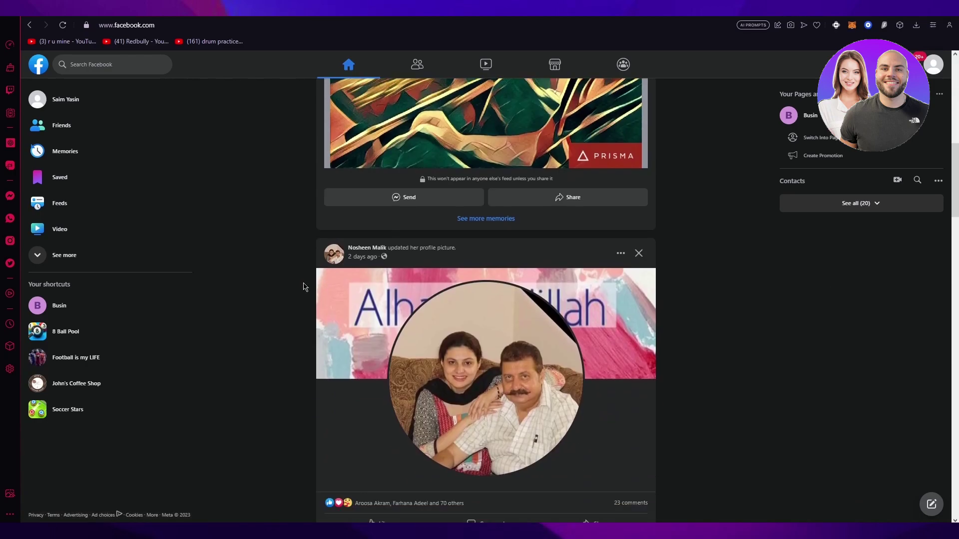
pyautogui.scroll(10, 272, 289)
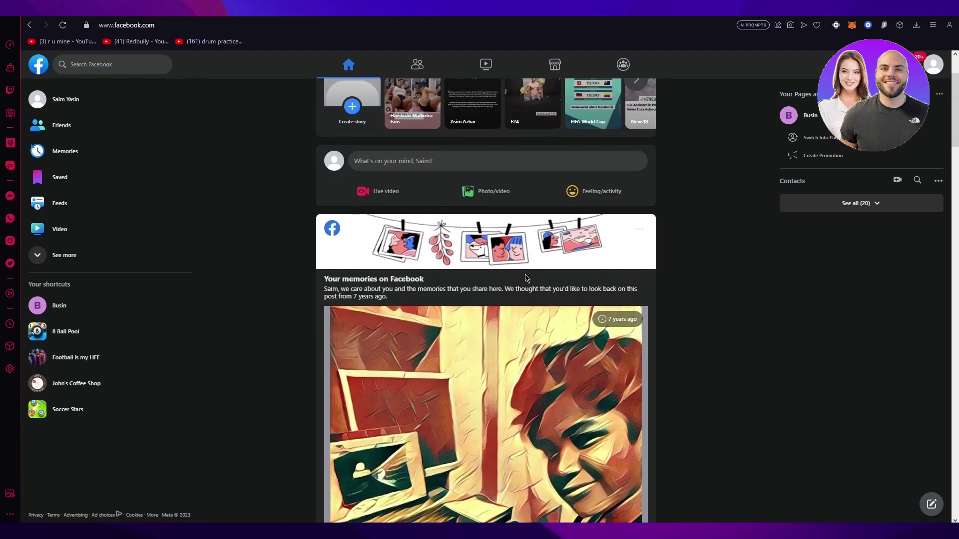
pyautogui.scroll(-6, 749, 287)
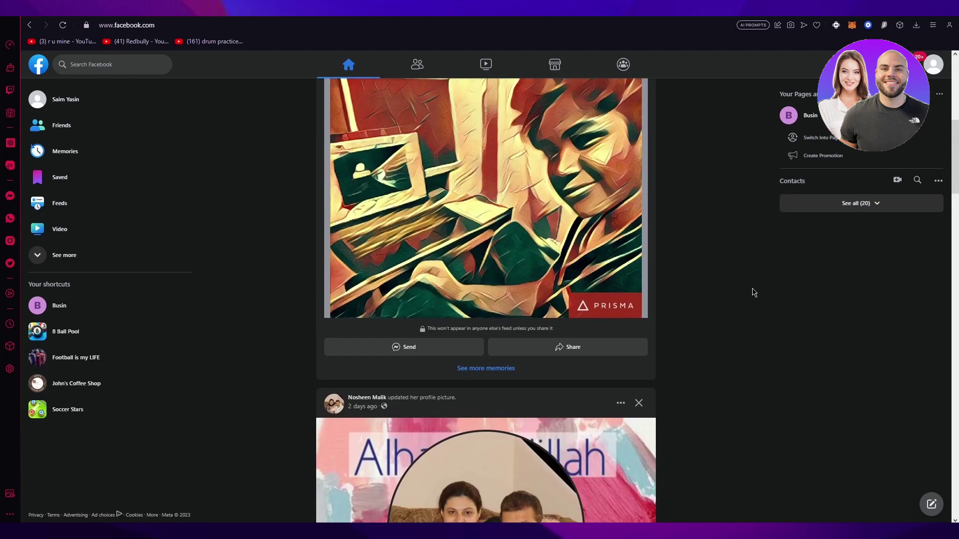
pyautogui.scroll(5, 756, 294)
pyautogui.scroll(3, 756, 294)
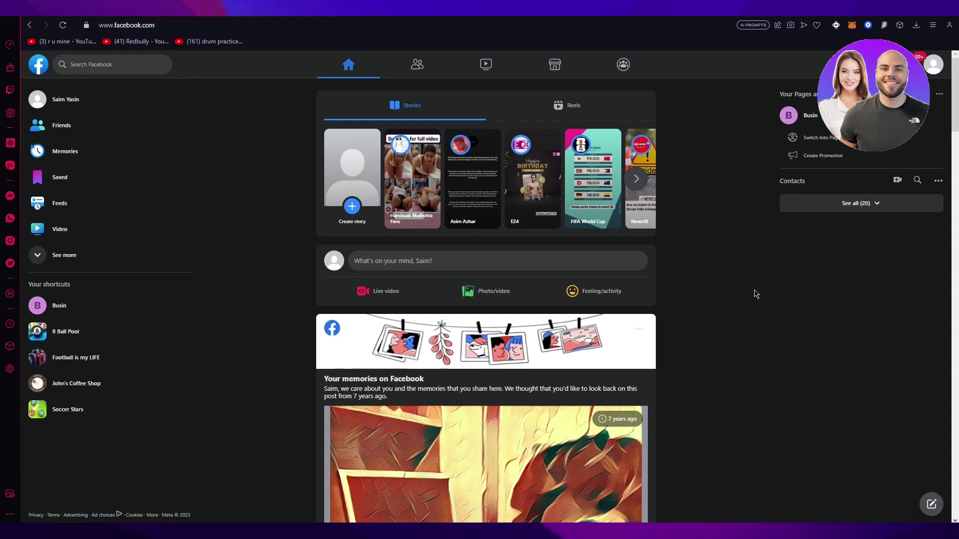
pyautogui.scroll(-2, 756, 293)
pyautogui.scroll(2, 756, 292)
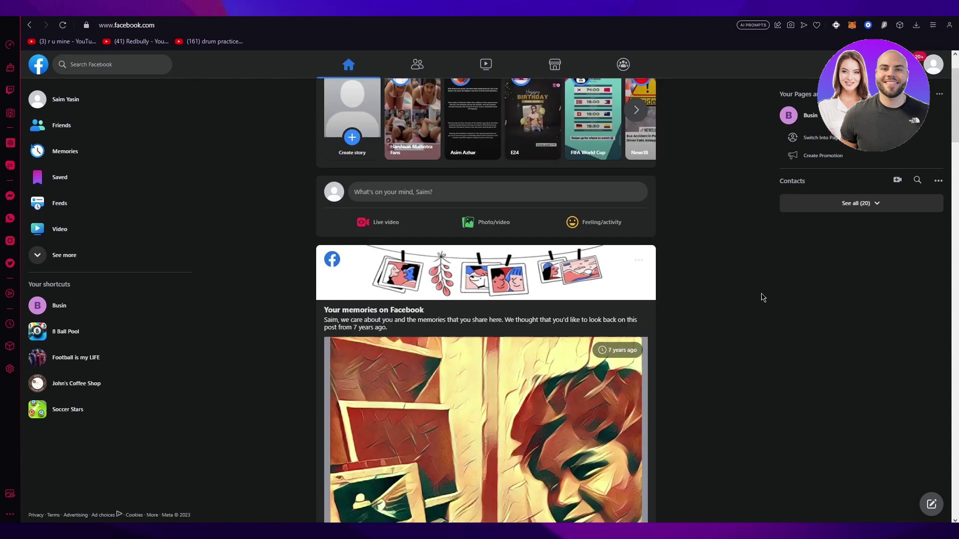
pyautogui.scroll(-2, 762, 297)
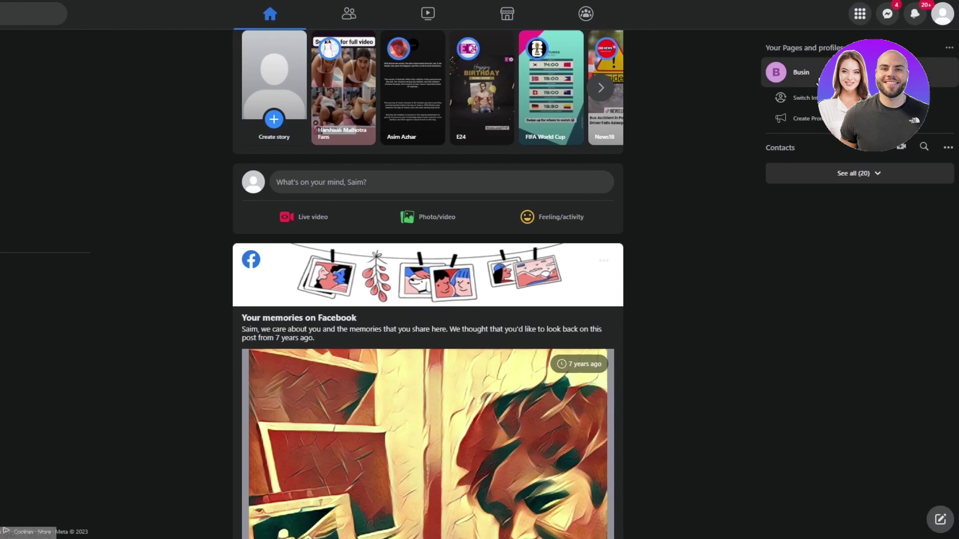
pyautogui.click(881, 71)
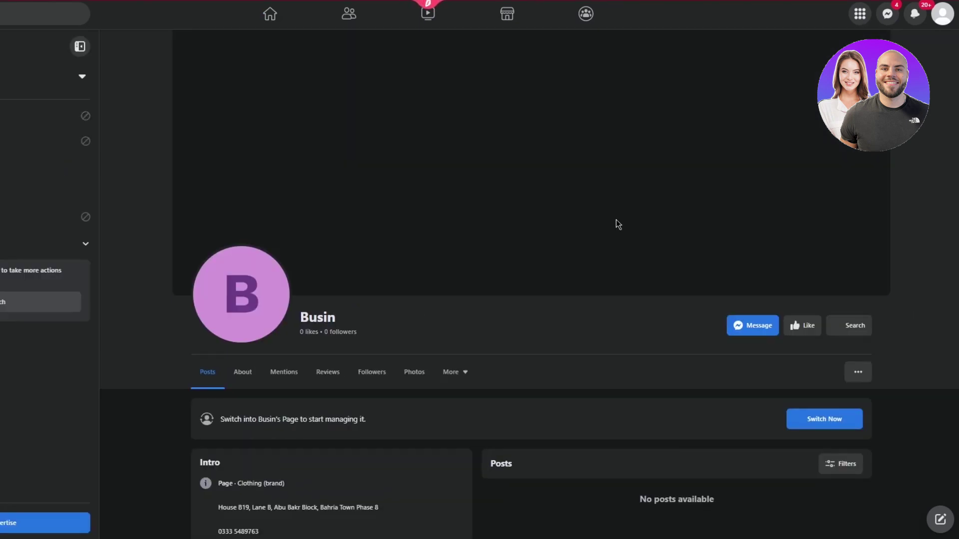
# Return to the home feed and open Pages from the expanded sidebar list.
pyautogui.scroll(-4, 612, 223)
pyautogui.scroll(4, 510, 287)
pyautogui.scroll(-4, 473, 291)
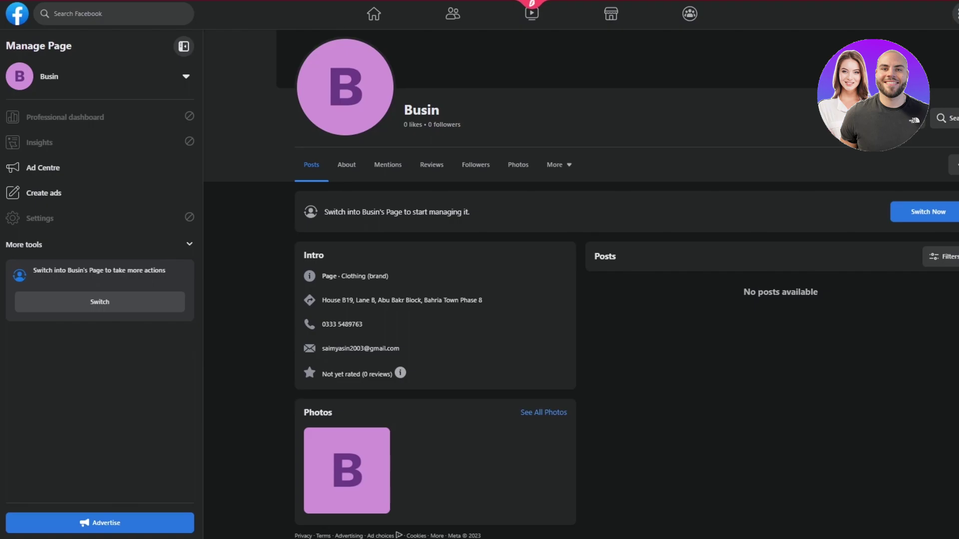
pyautogui.click(18, 19)
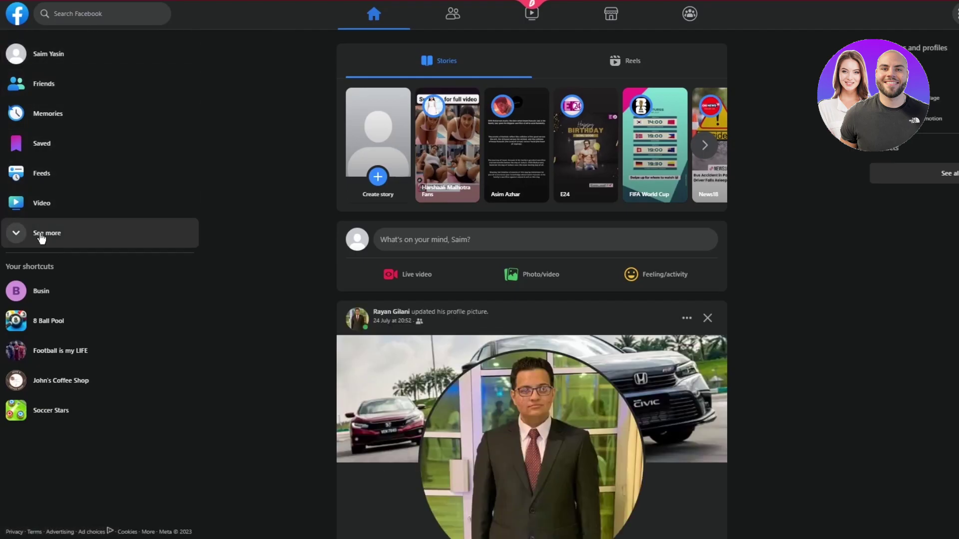
pyautogui.click(63, 238)
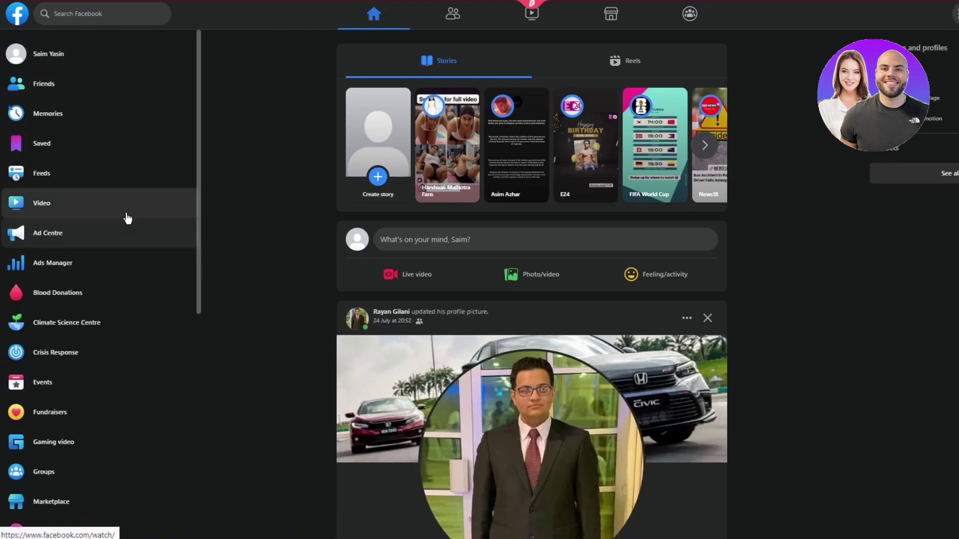
pyautogui.scroll(-7, 127, 217)
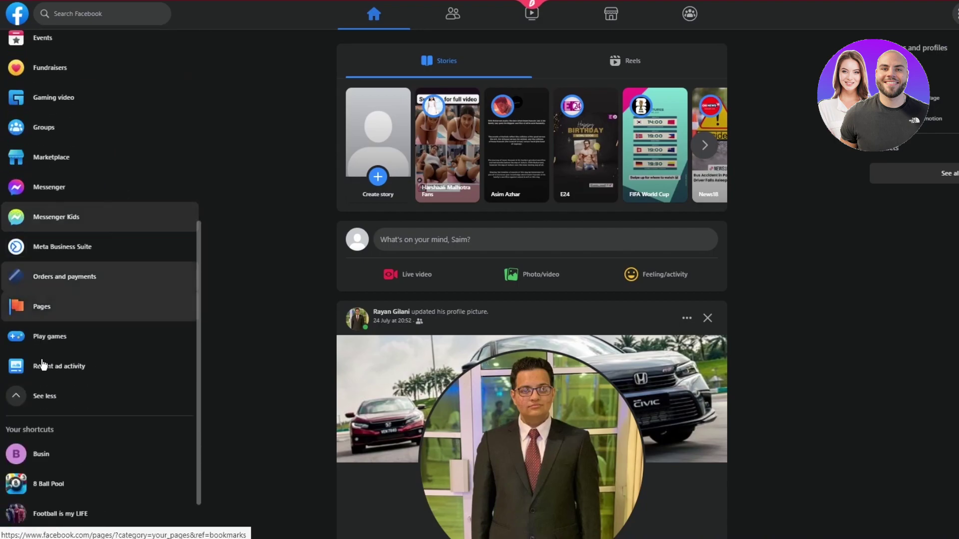
pyautogui.click(77, 304)
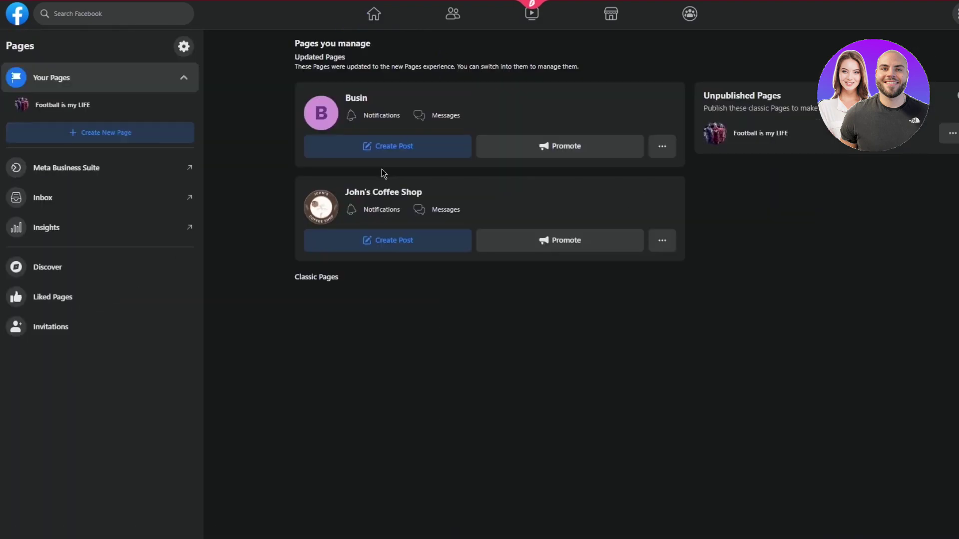
# Create a new Page named 'nvhjvvuyvuh' with the Digital creator category.
pyautogui.click(128, 142)
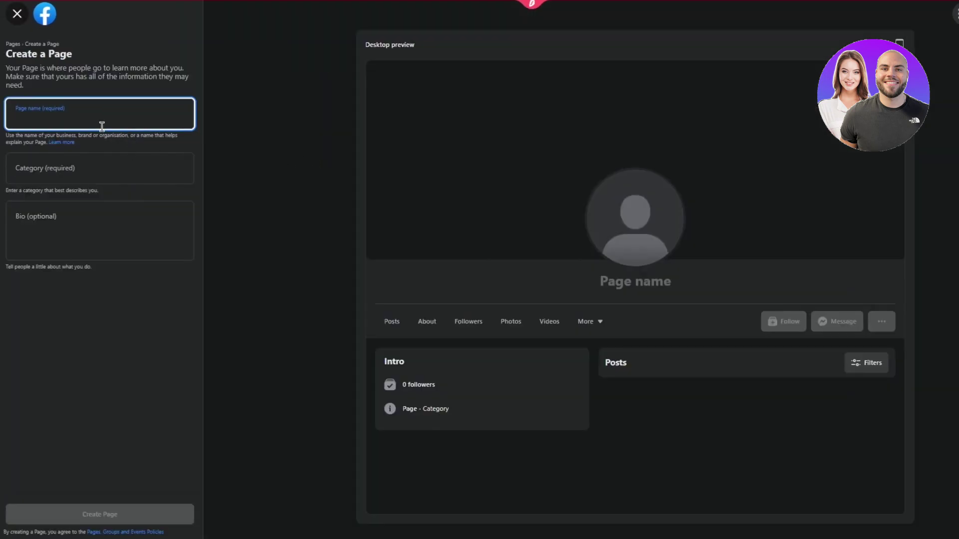
pyautogui.write('nvhjvvuyvuh')
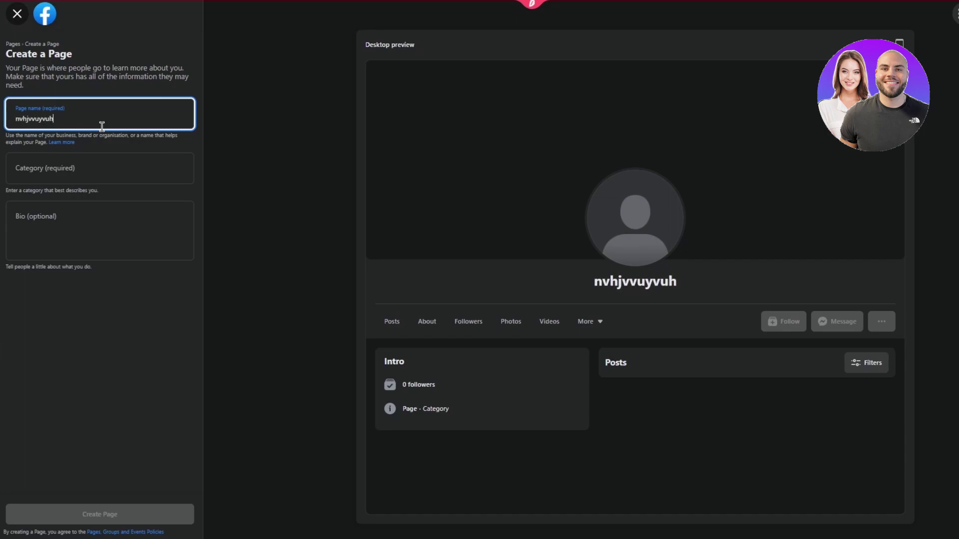
pyautogui.click(109, 159)
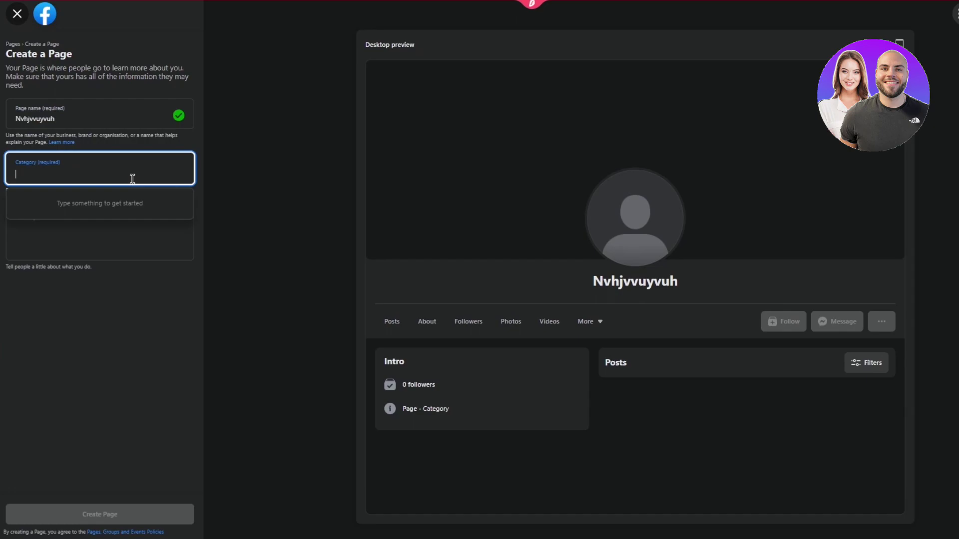
pyautogui.write('digi')
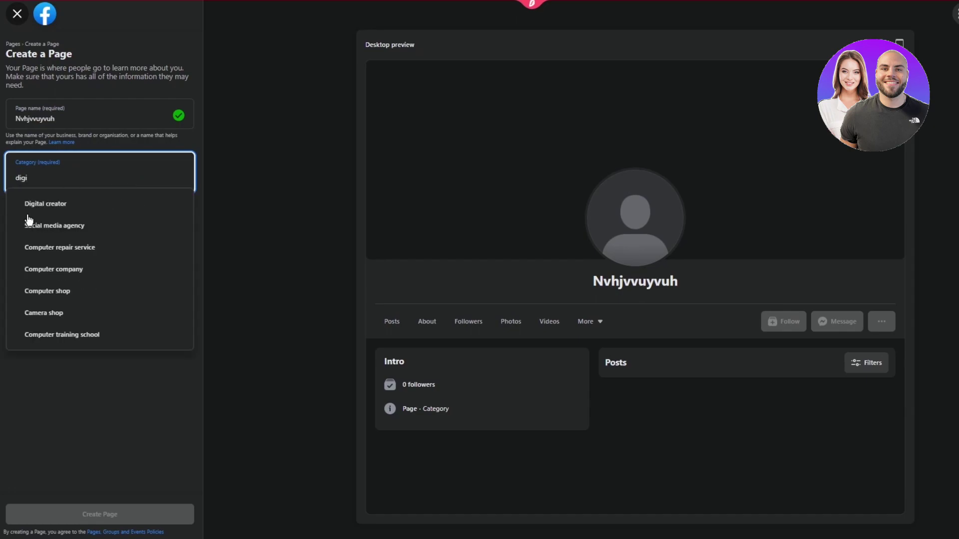
pyautogui.click(66, 203)
pyautogui.click(113, 258)
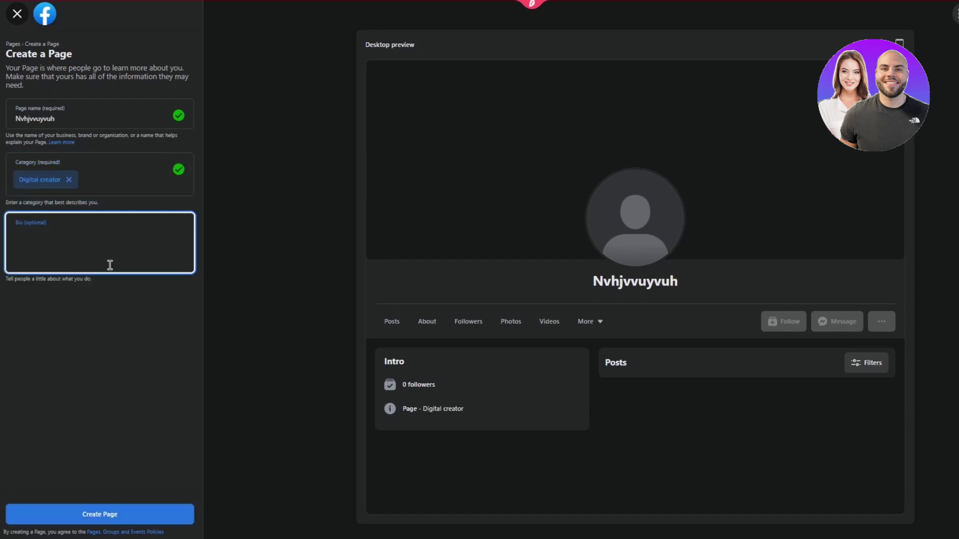
pyautogui.click(121, 515)
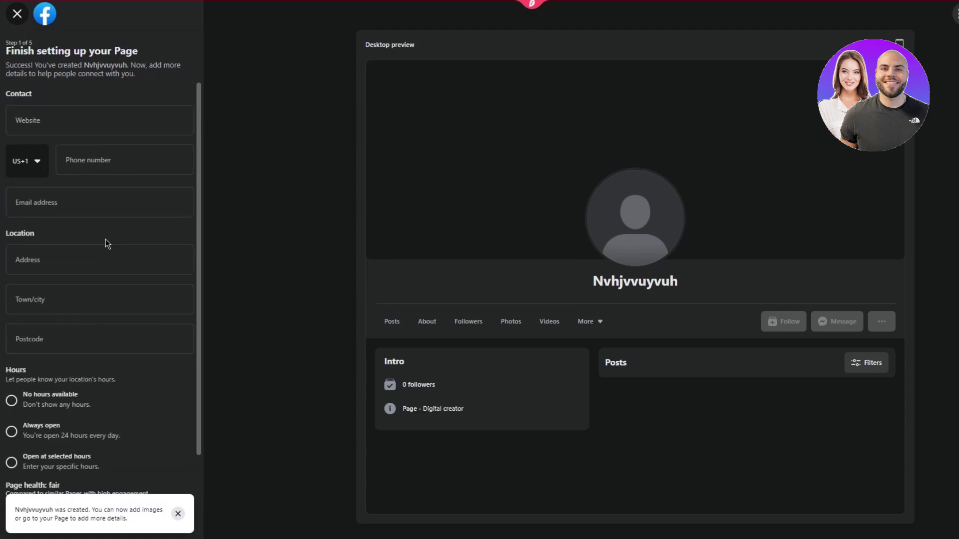
# Pass over the Website, Phone, Email and Address fields and leave the unfinished setup.
pyautogui.click(102, 129)
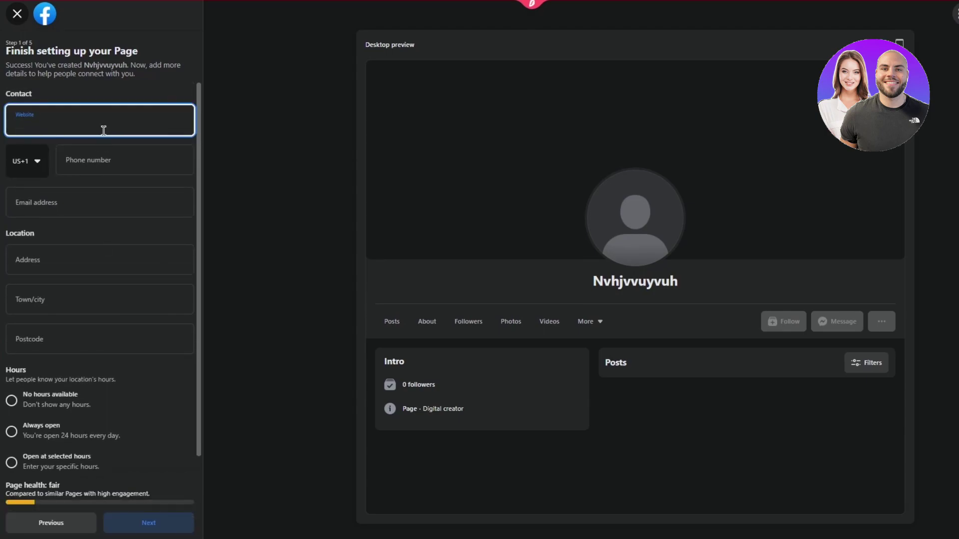
pyautogui.click(113, 156)
pyautogui.click(79, 195)
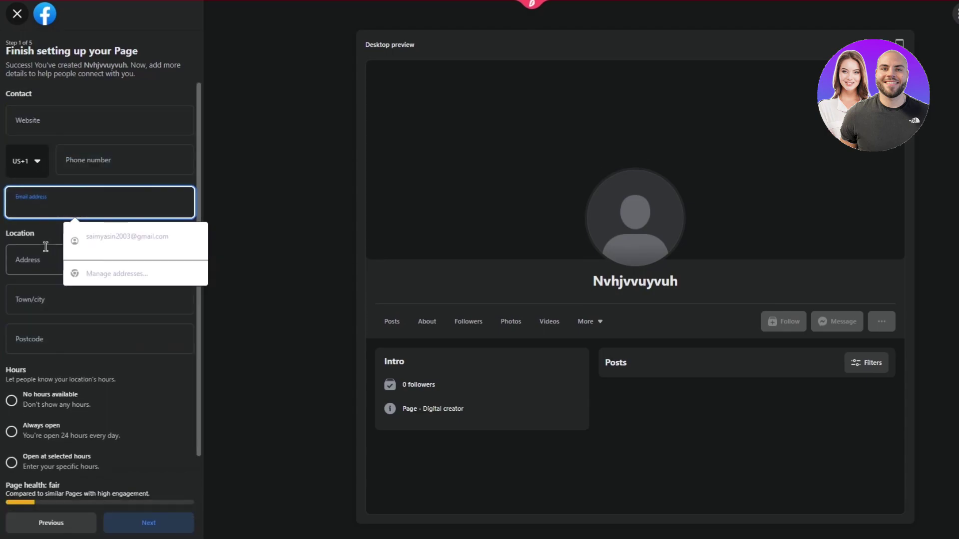
pyautogui.click(23, 261)
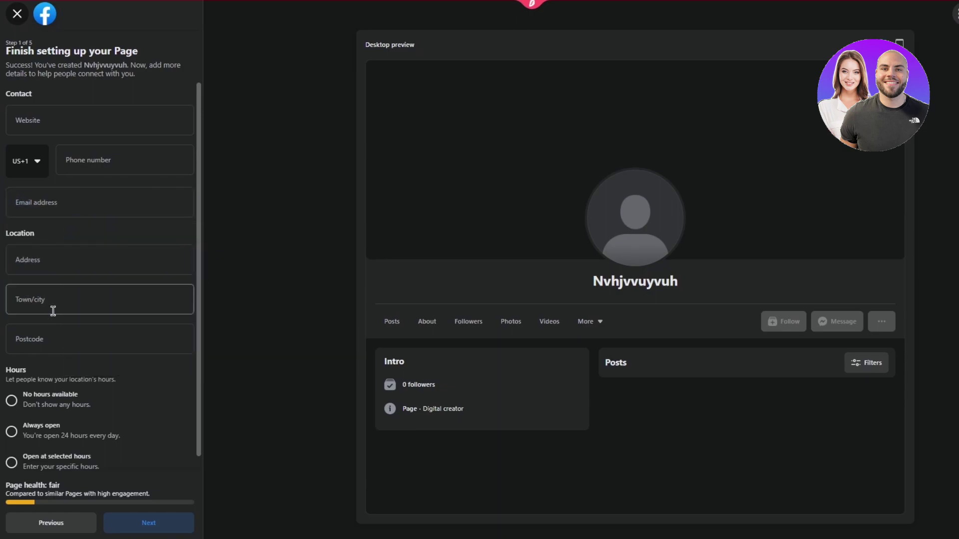
pyautogui.scroll(-1, 122, 374)
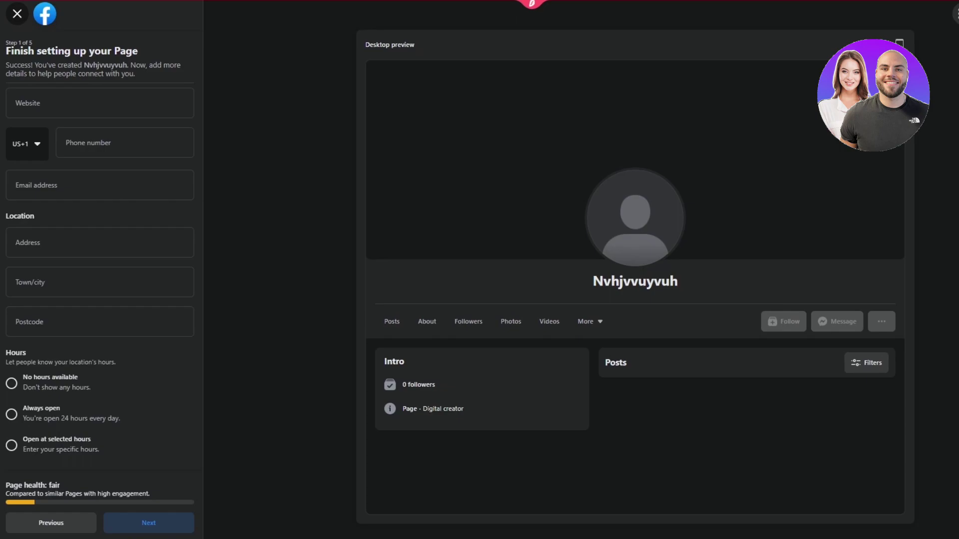
pyautogui.click(17, 13)
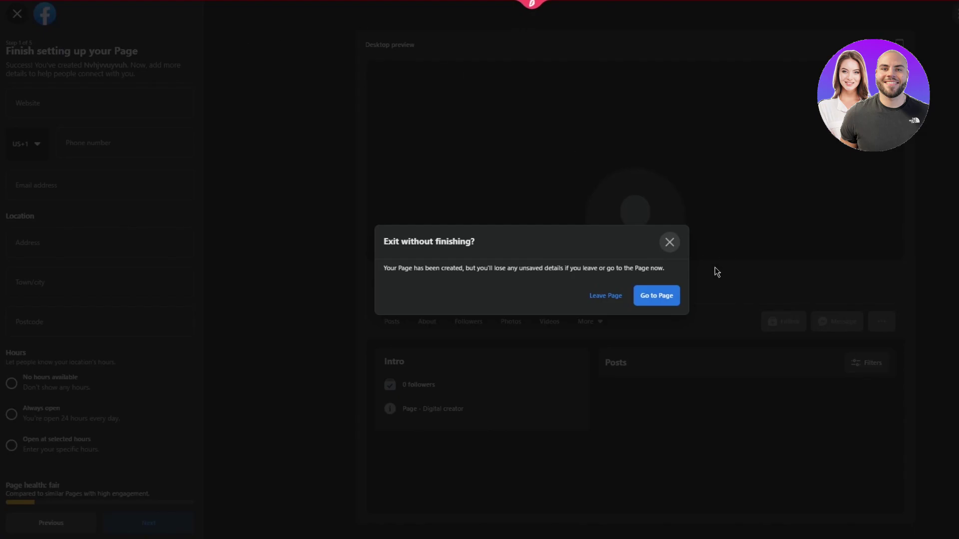
pyautogui.click(608, 293)
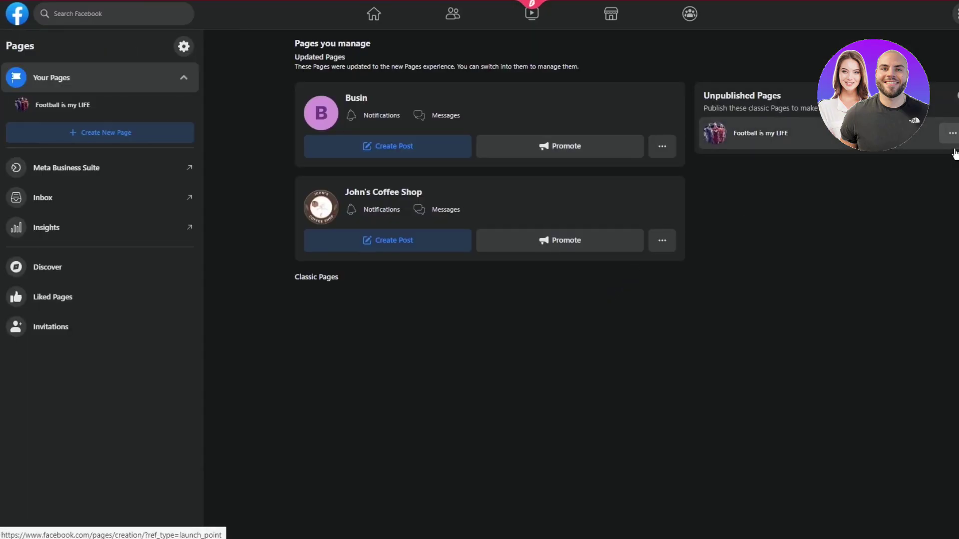
# Briefly open Busin, go back, then open John's Coffee Shop's page.
pyautogui.click(321, 113)
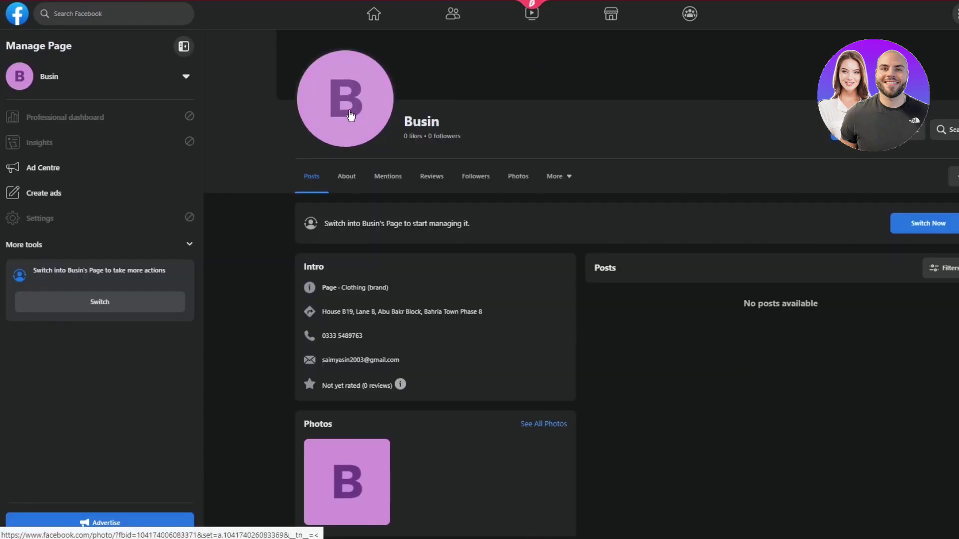
pyautogui.hotkey('alt', 'Left')
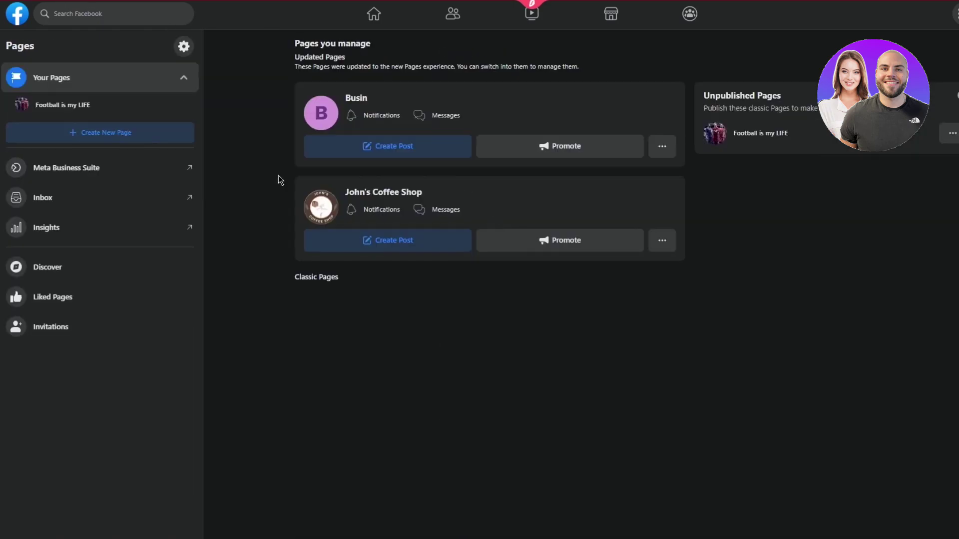
pyautogui.click(314, 201)
pyautogui.scroll(-5, 546, 226)
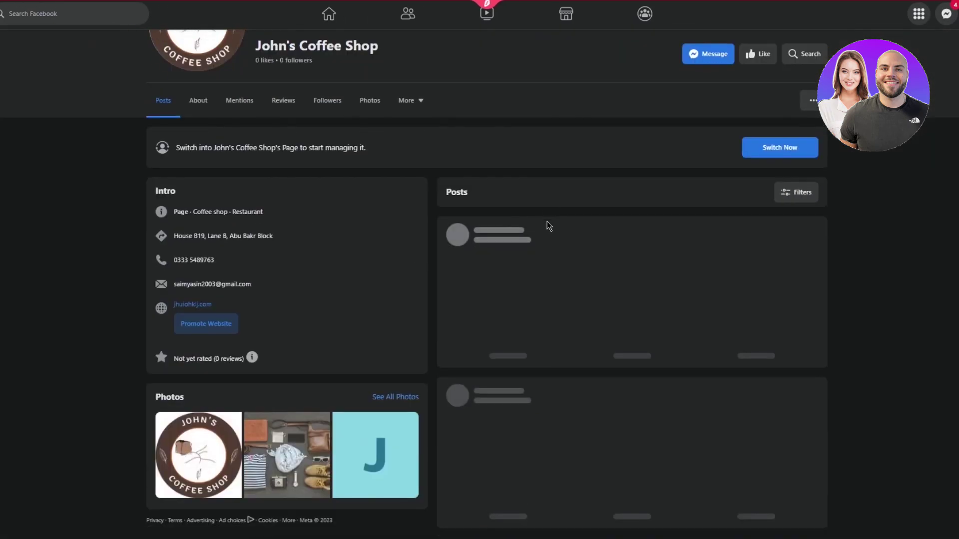
pyautogui.scroll(5, 547, 220)
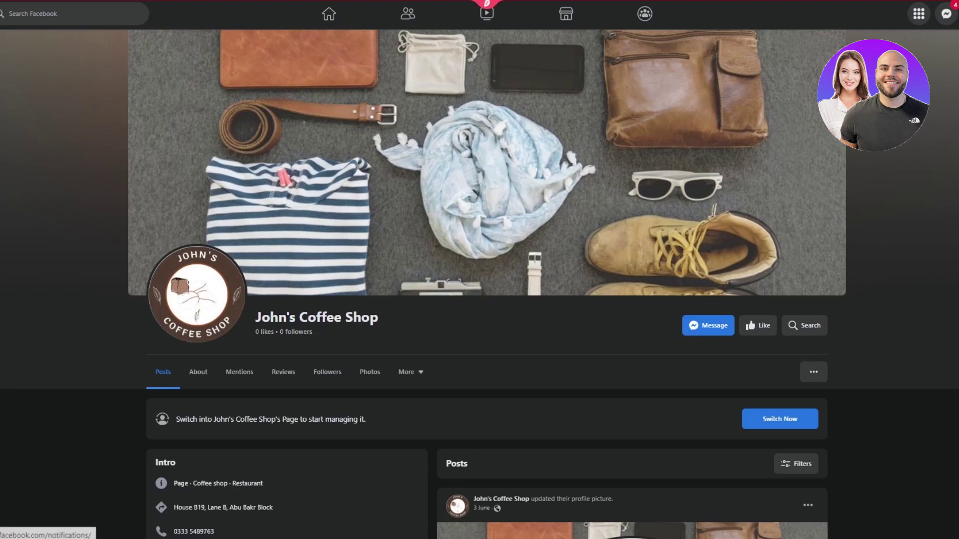
pyautogui.click(918, 20)
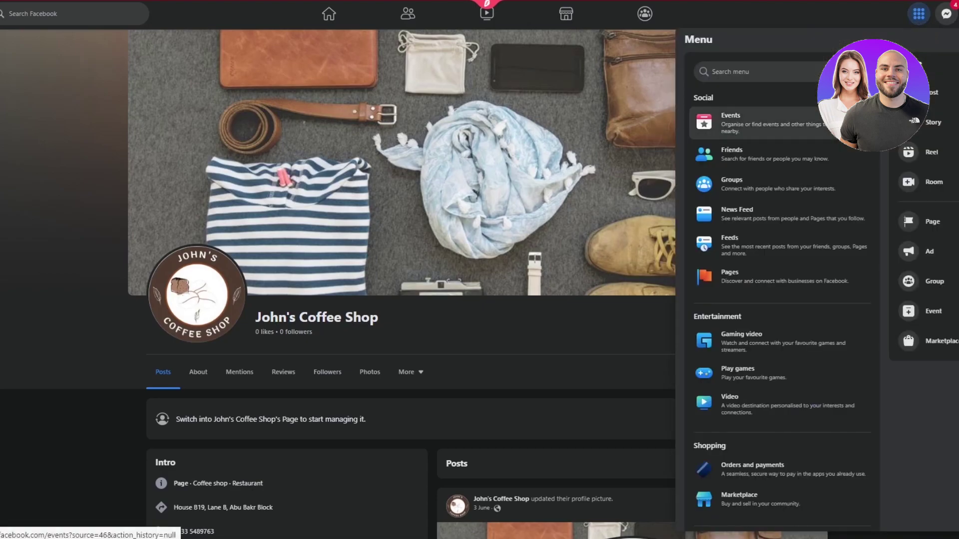
pyautogui.scroll(-6, 794, 312)
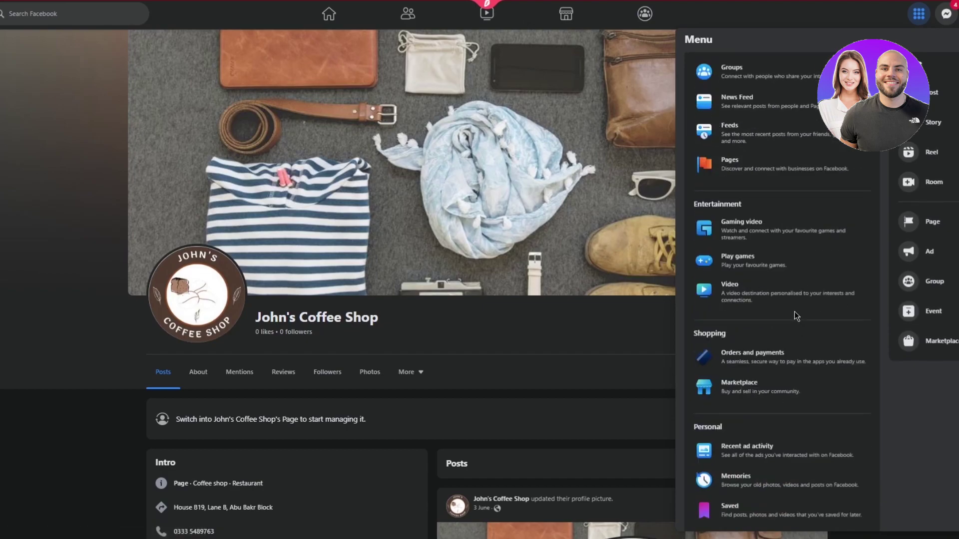
pyautogui.scroll(-2, 796, 316)
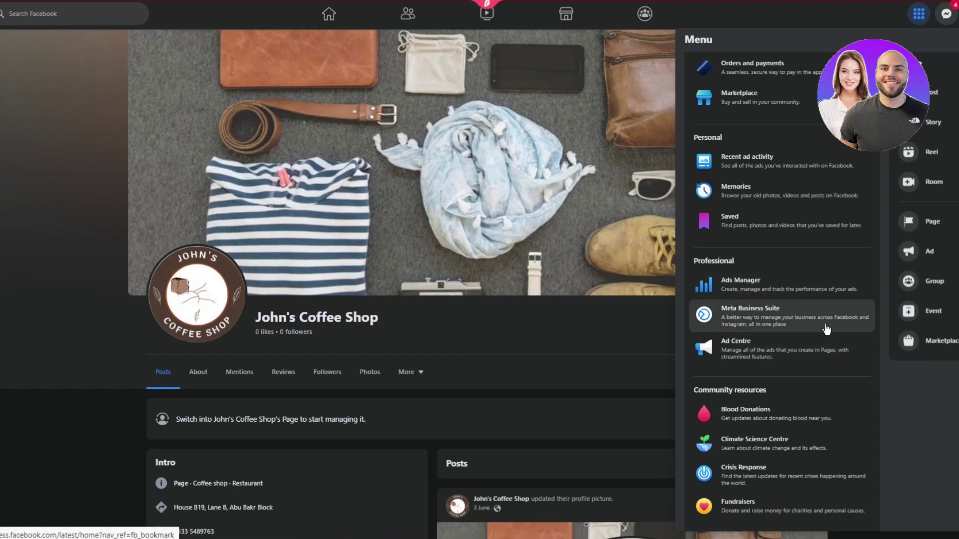
pyautogui.click(762, 312)
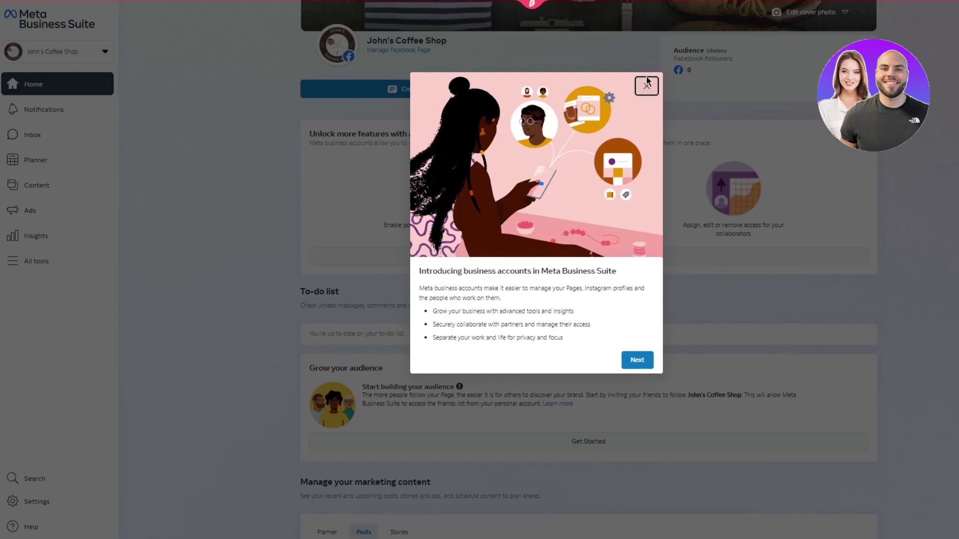
# Close the business accounts intro, look over Home, and open the Inbox.
pyautogui.click(651, 86)
pyautogui.scroll(4, 540, 169)
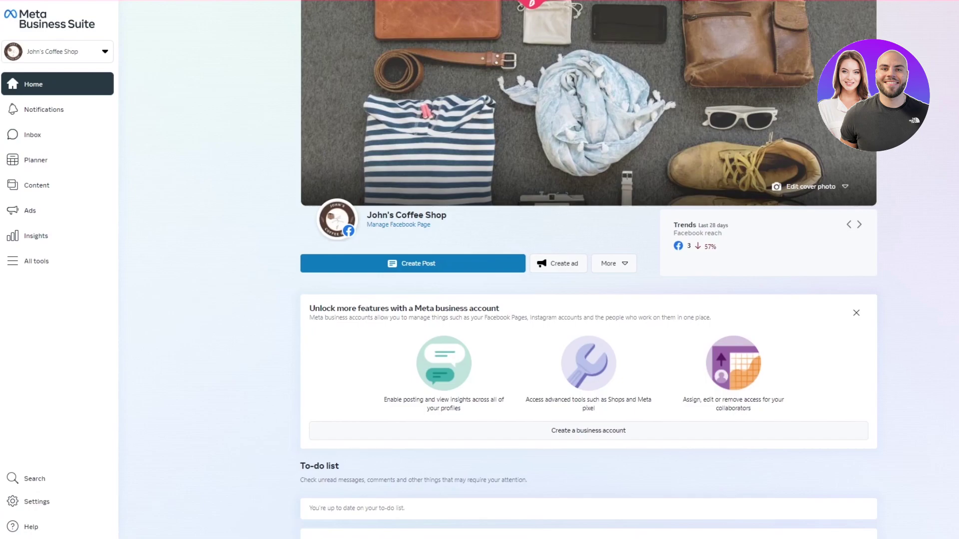
pyautogui.scroll(-6, 589, 285)
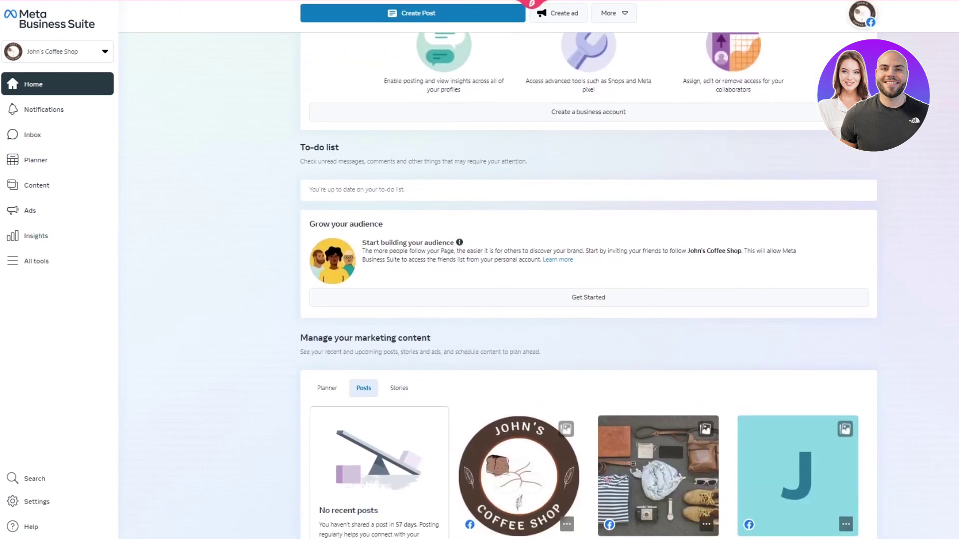
pyautogui.scroll(-2, 952, 239)
pyautogui.scroll(6, 951, 239)
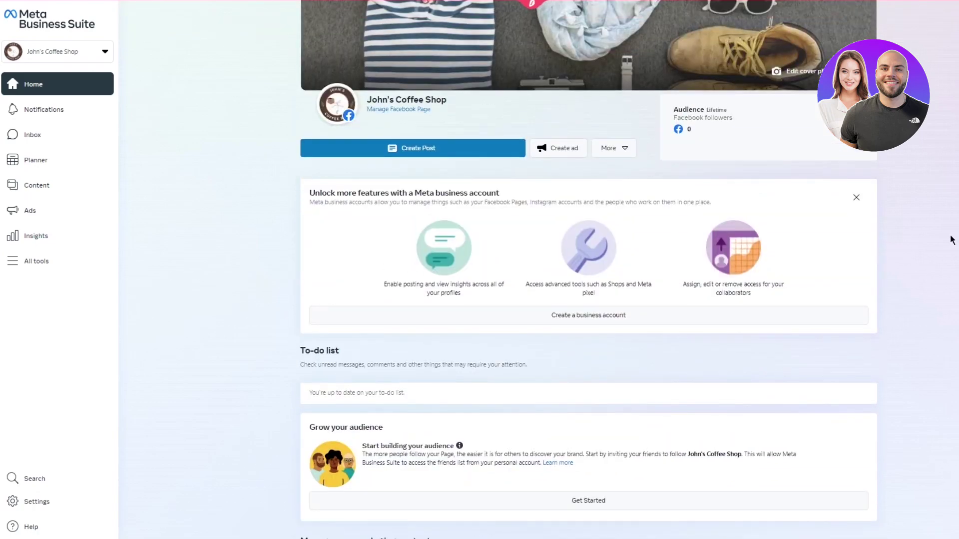
pyautogui.scroll(-5, 949, 242)
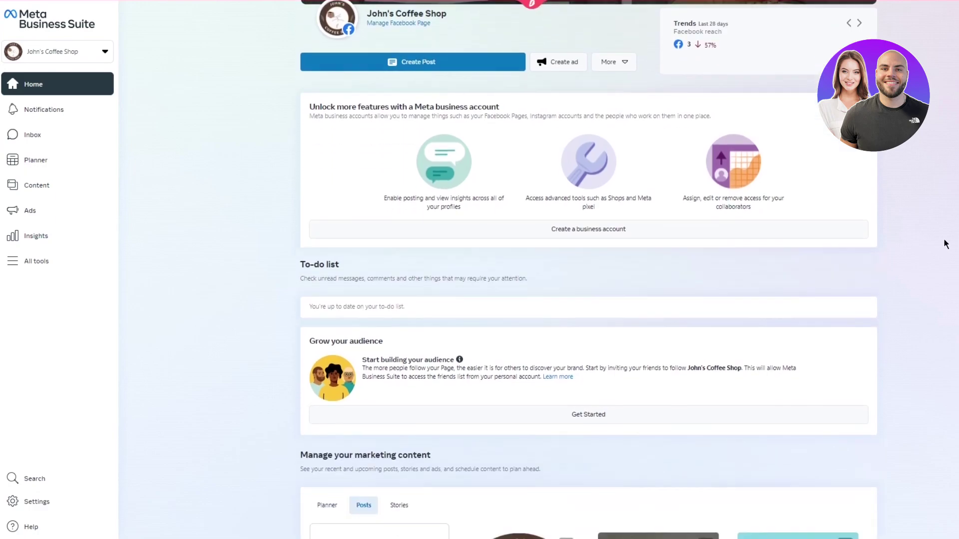
pyautogui.scroll(-5, 945, 244)
pyautogui.scroll(5, 945, 243)
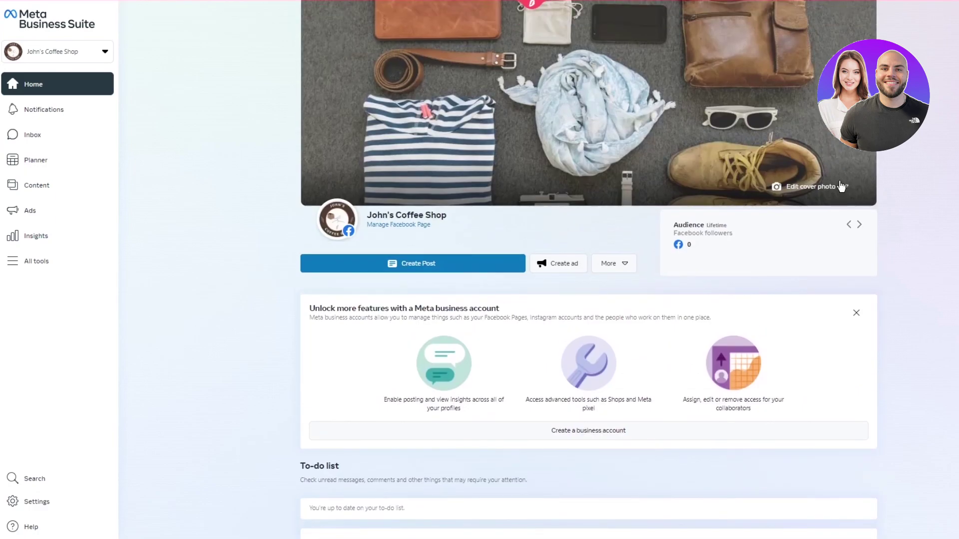
pyautogui.click(35, 136)
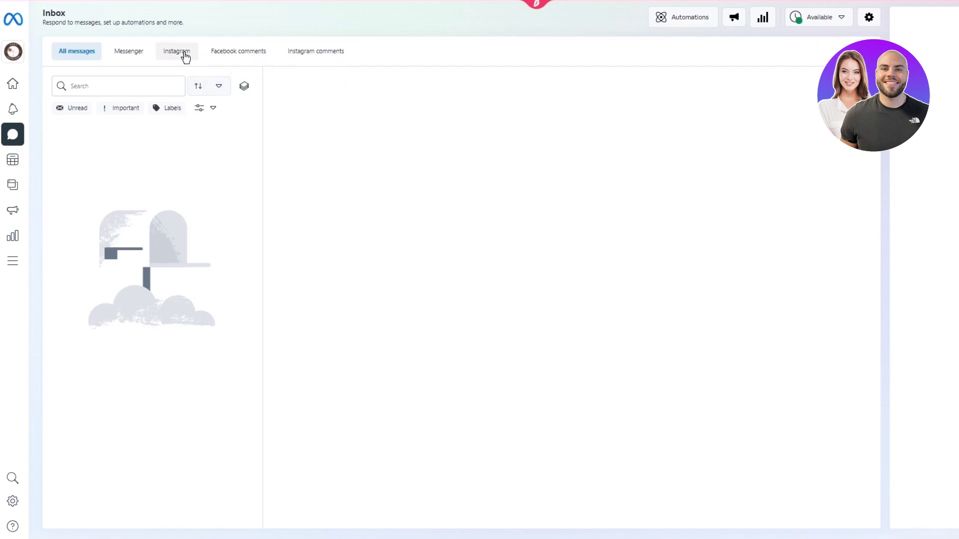
# Switch the Inbox to the Instagram tab and choose Connect Instagram.
pyautogui.click(190, 55)
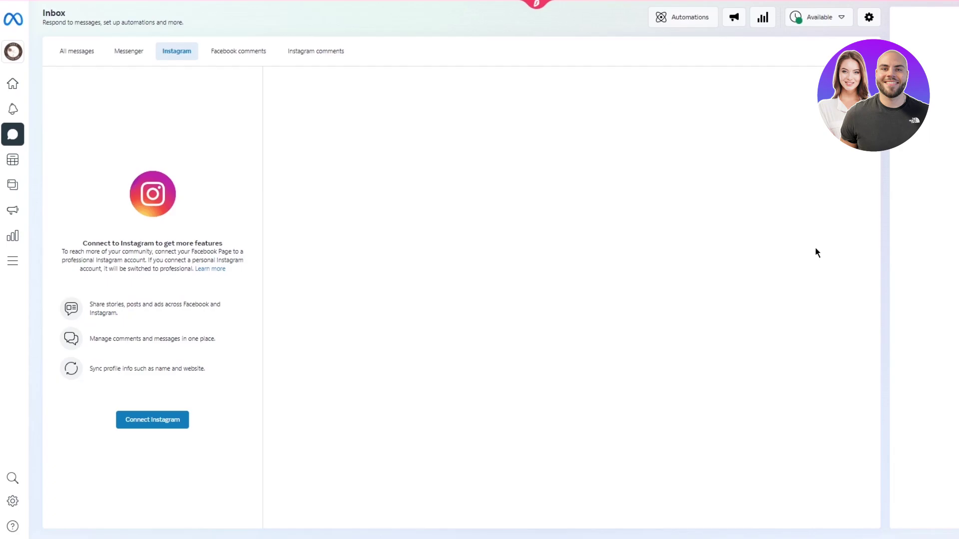
pyautogui.click(137, 427)
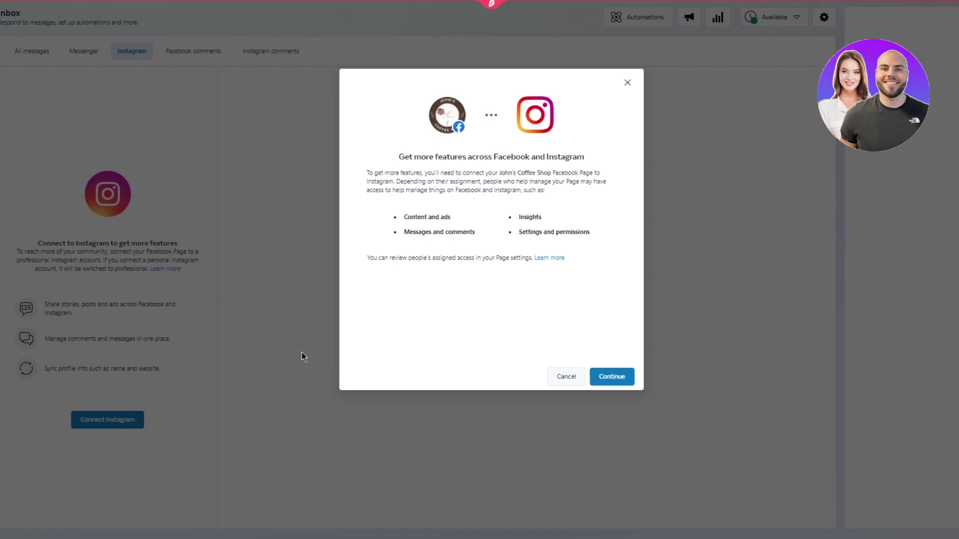
# Accept the features overview and continue with Instagram message access left on.
pyautogui.click(618, 379)
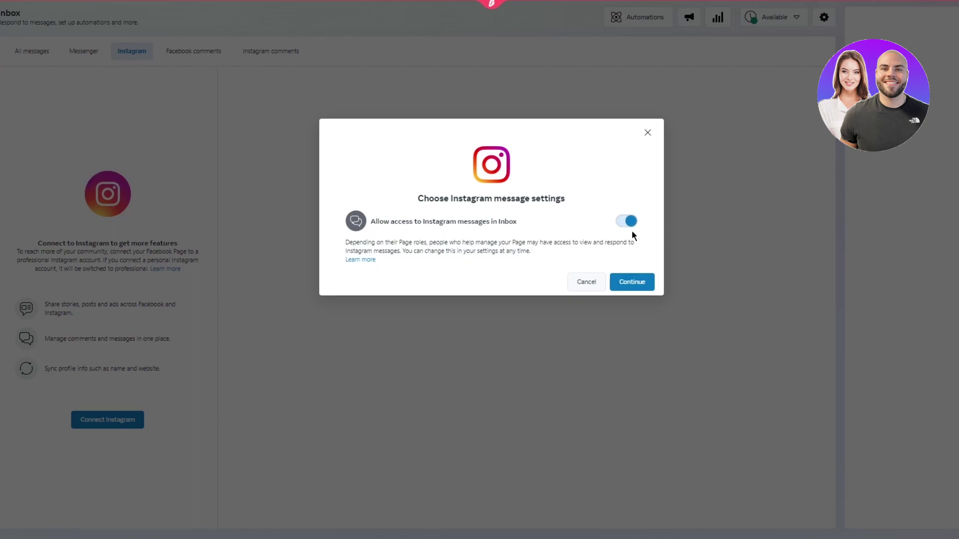
pyautogui.click(646, 283)
pyautogui.click(634, 283)
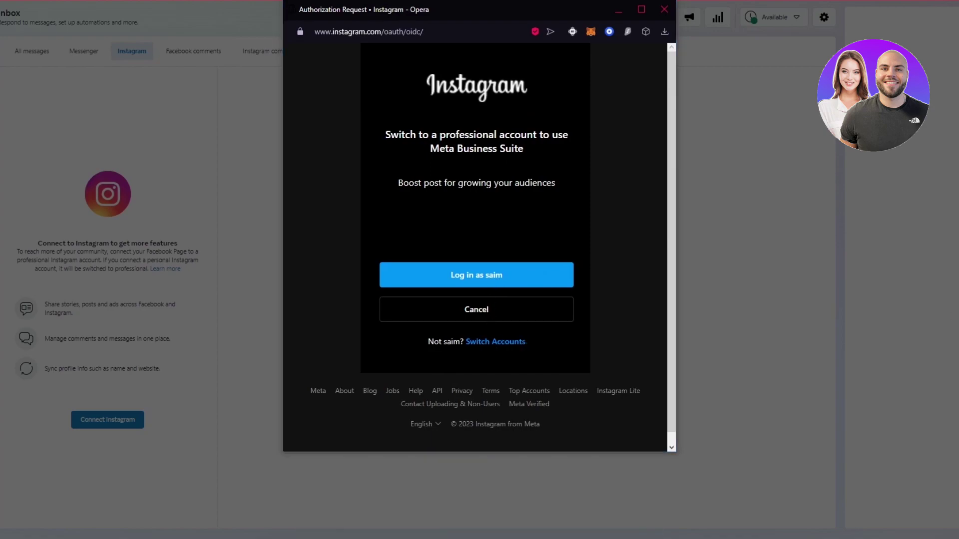
# Switch to the second Instagram account and log in, confirming Leave both times.
pyautogui.click(482, 343)
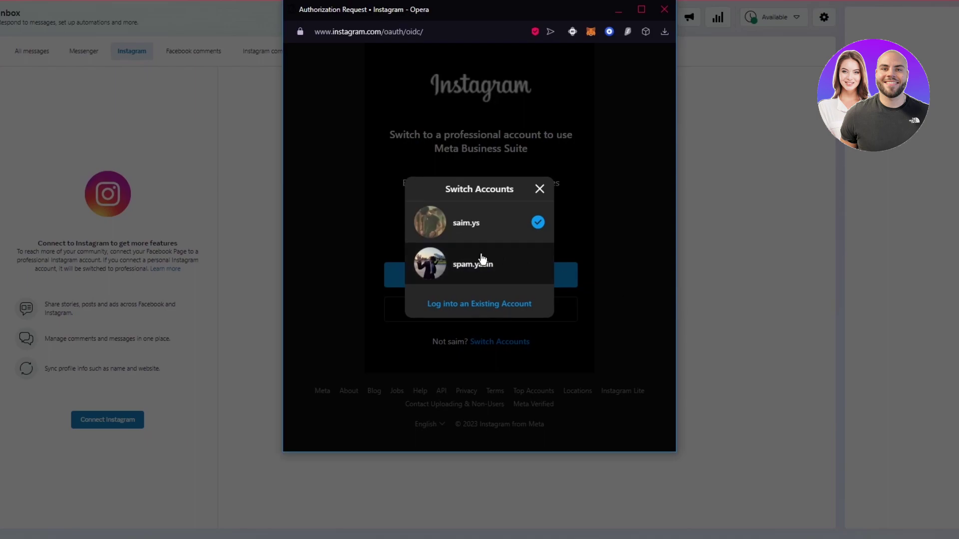
pyautogui.click(500, 274)
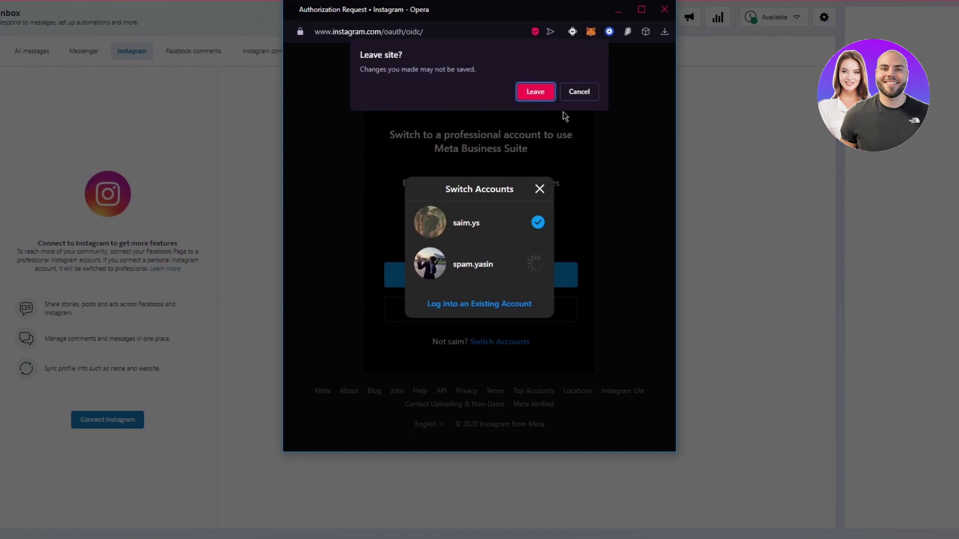
pyautogui.click(532, 98)
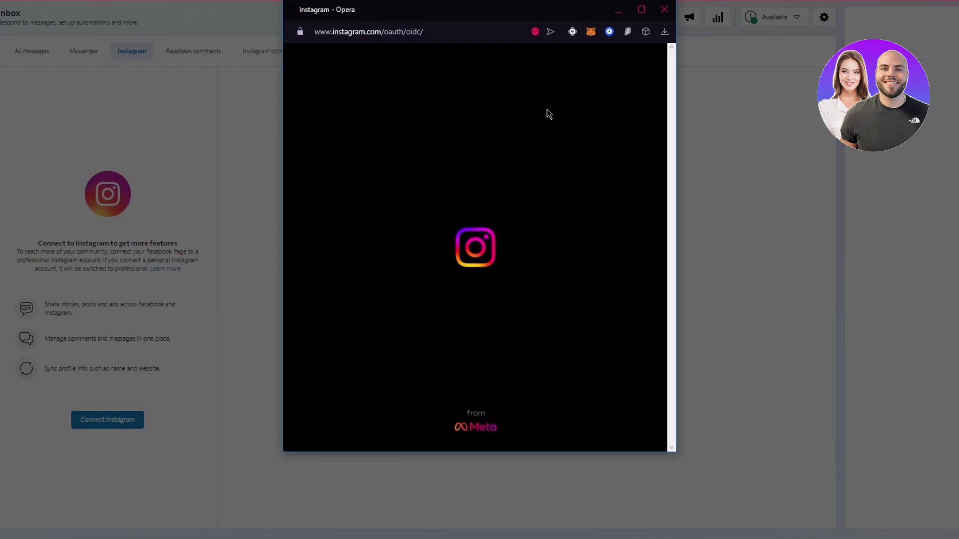
pyautogui.click(489, 285)
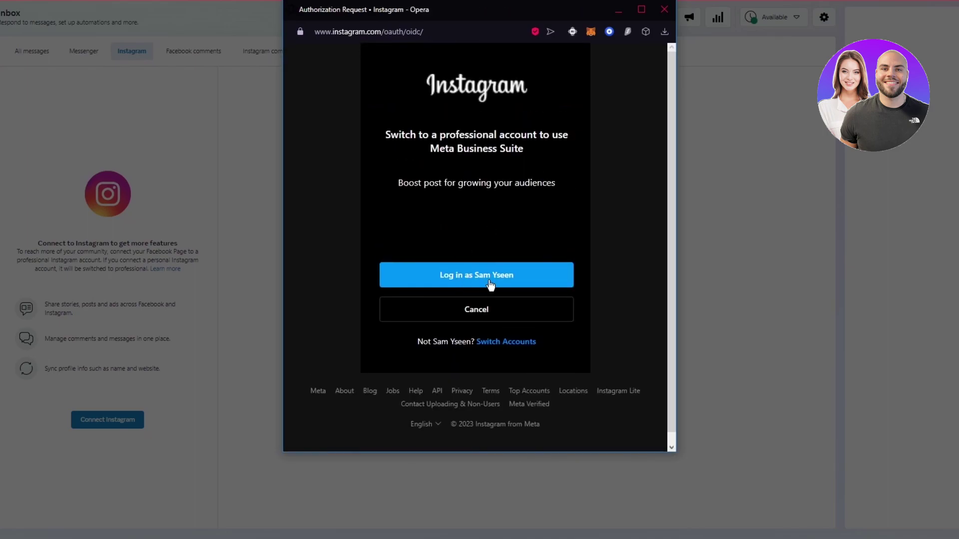
pyautogui.click(468, 274)
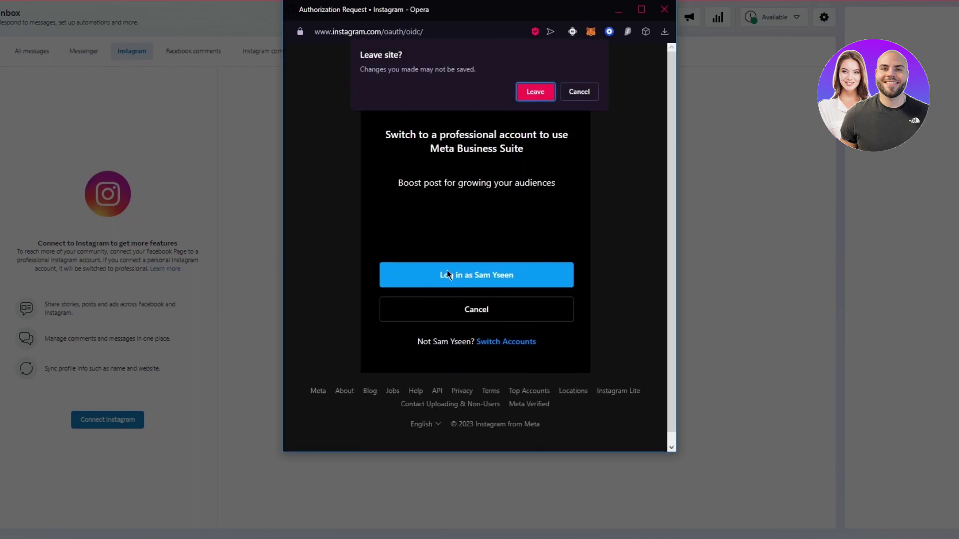
pyautogui.click(533, 93)
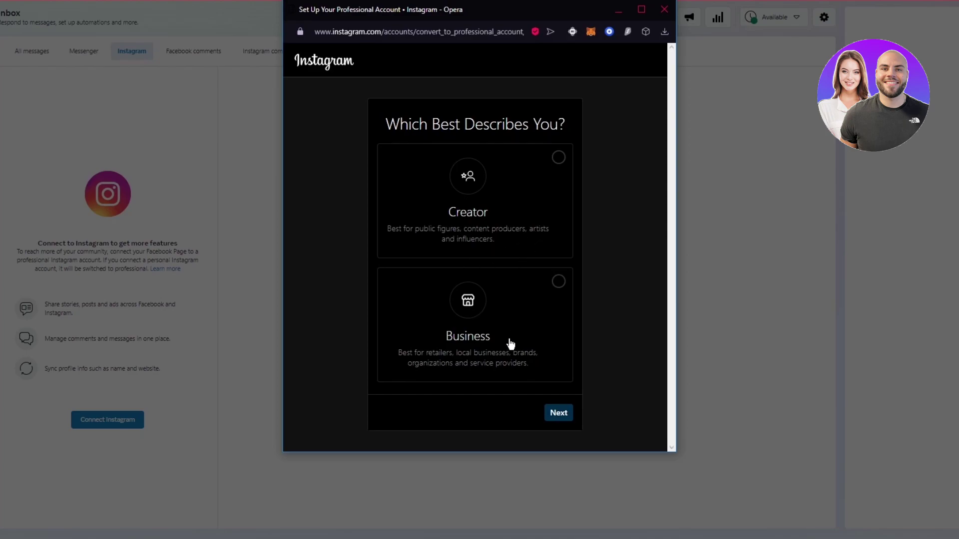
# Choose a Creator account with the Product/service category and confirm the conversion.
pyautogui.click(513, 234)
pyautogui.click(556, 413)
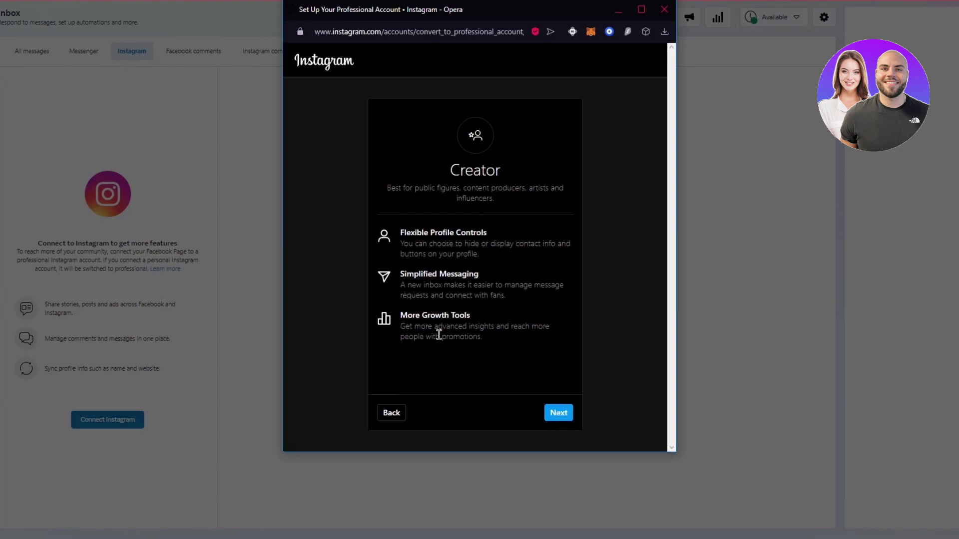
pyautogui.click(559, 415)
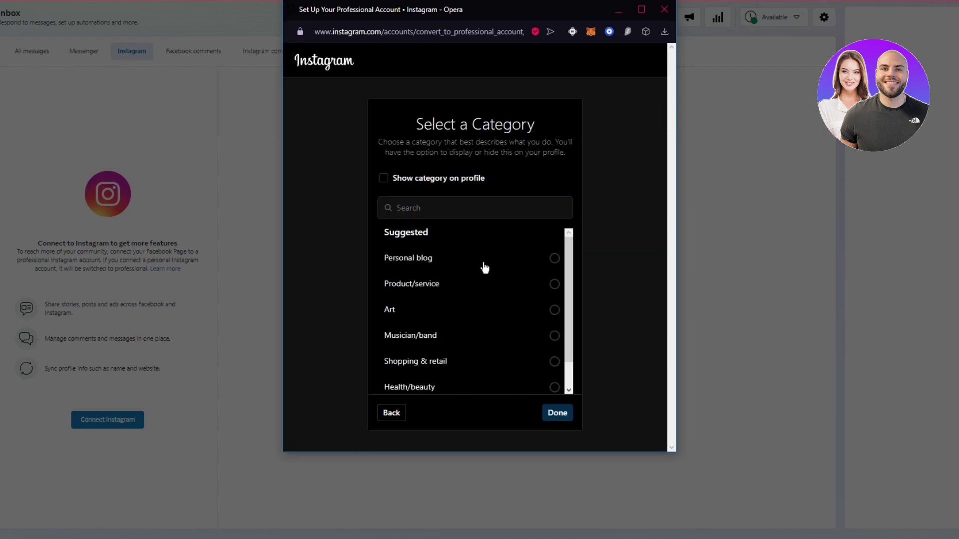
pyautogui.click(460, 285)
pyautogui.click(466, 312)
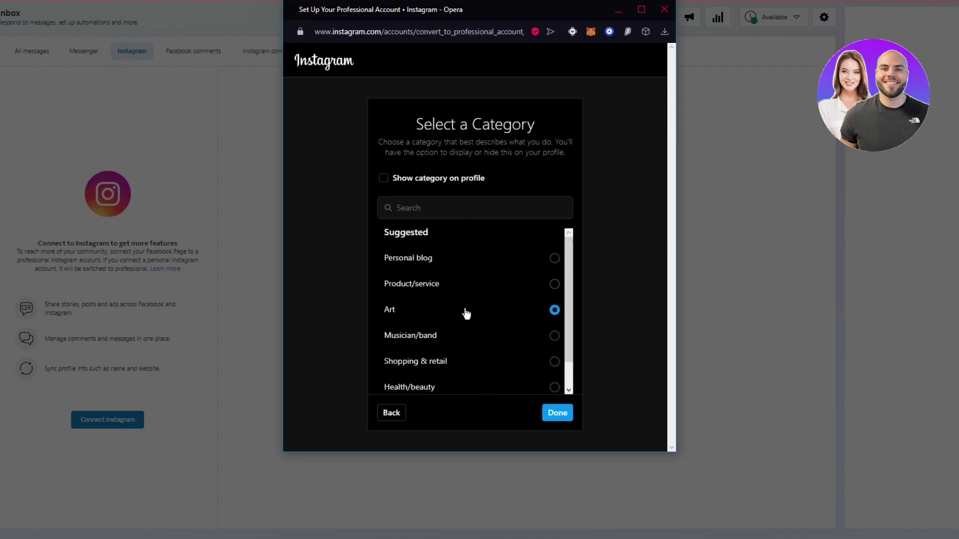
pyautogui.click(517, 295)
pyautogui.click(557, 412)
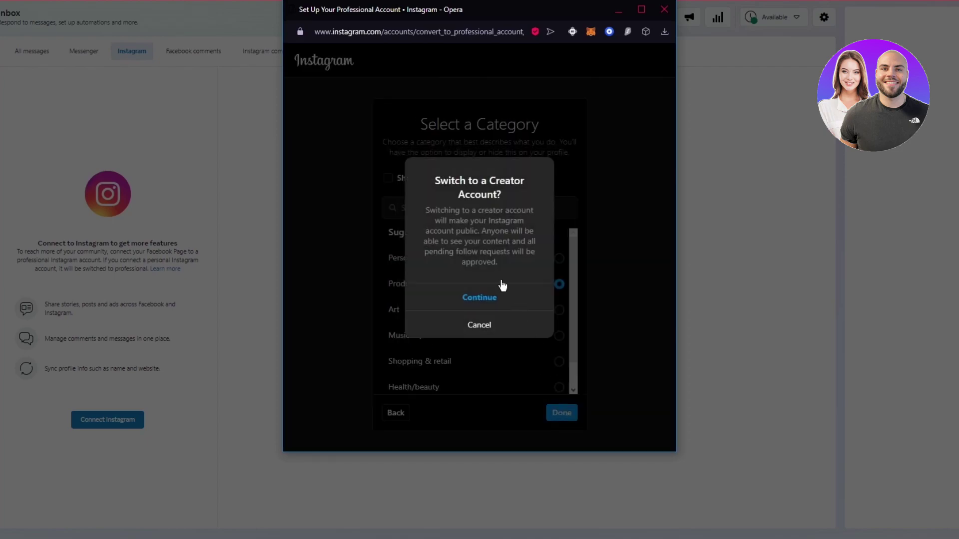
pyautogui.click(491, 306)
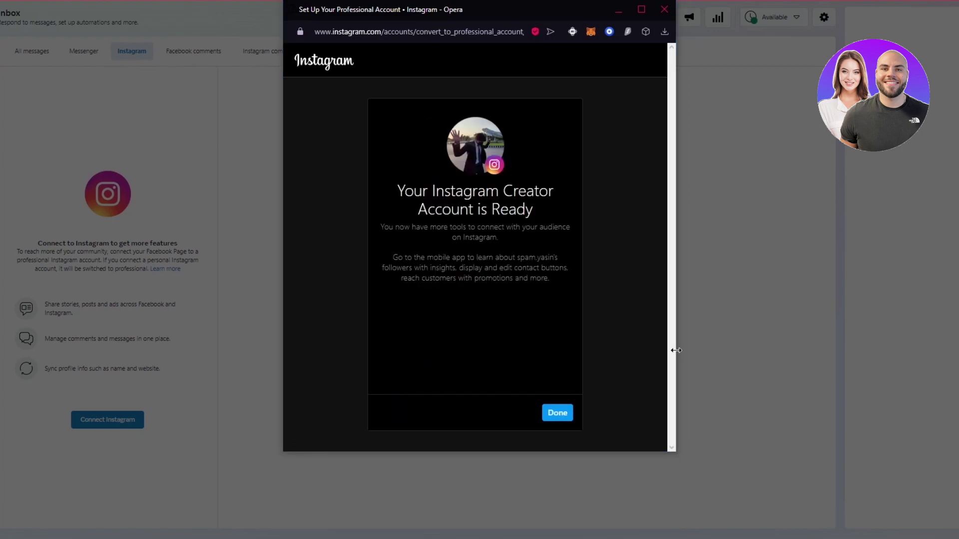
pyautogui.click(552, 421)
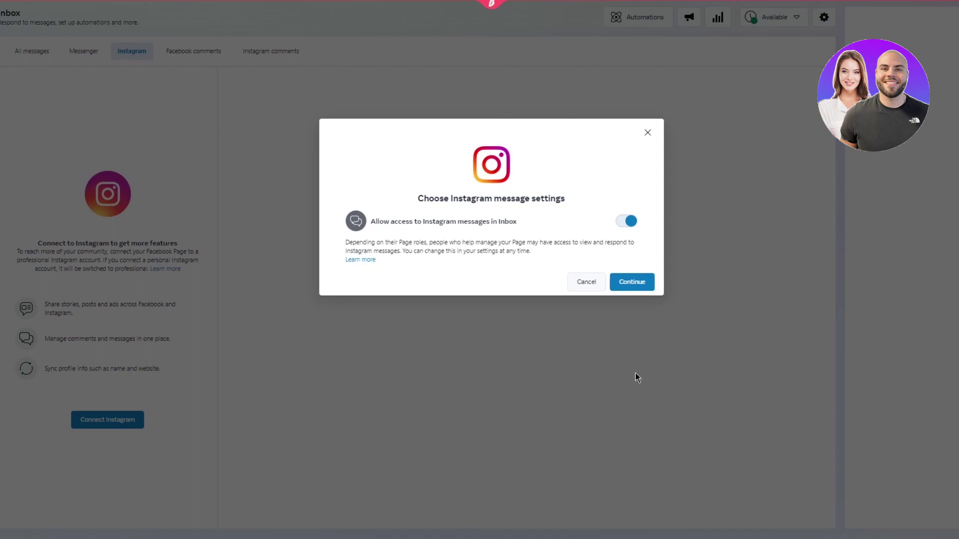
# Continue past message settings and dismiss the 'Instagram connected' and business summary screens.
pyautogui.click(632, 287)
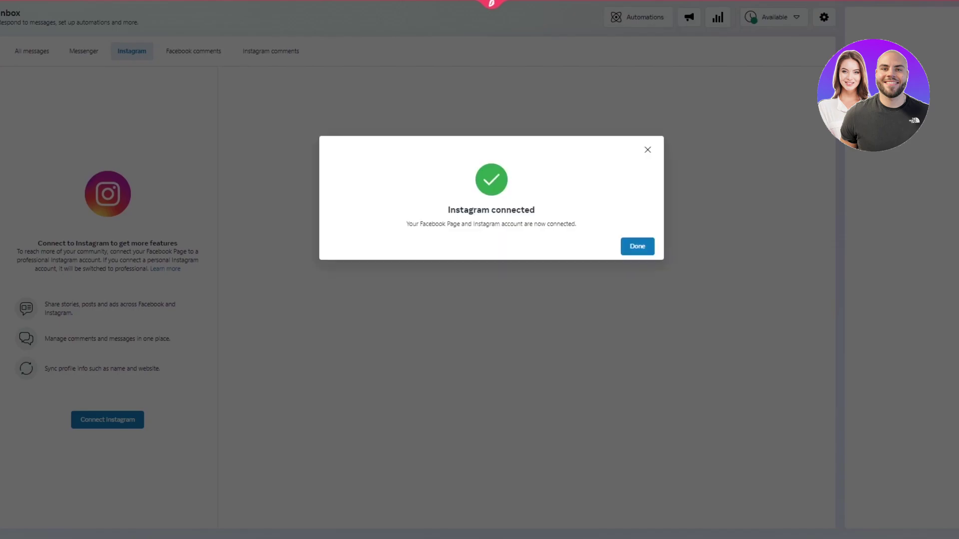
pyautogui.click(636, 247)
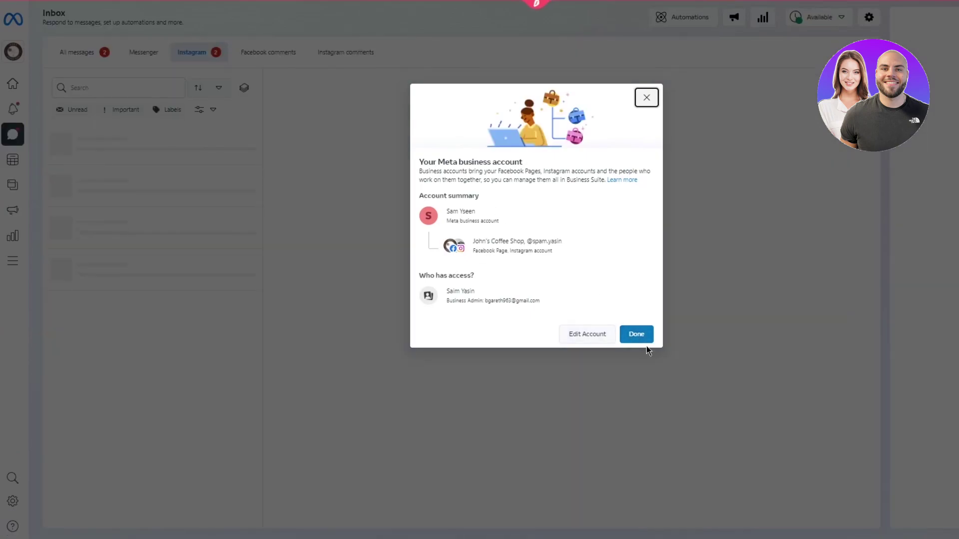
pyautogui.click(637, 336)
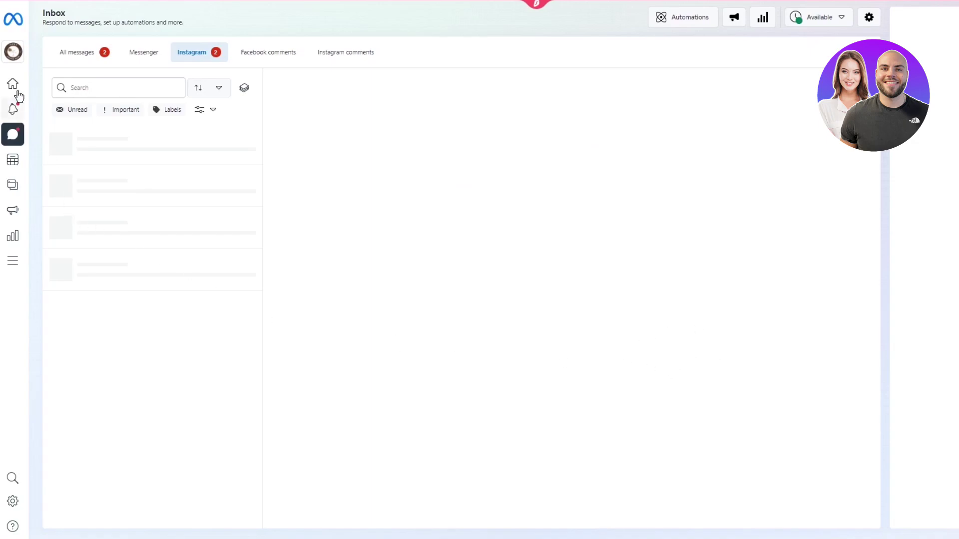
pyautogui.moveTo(19, 70)
# Launch Commerce Manager from All tools under Sell products and services.
pyautogui.click(22, 268)
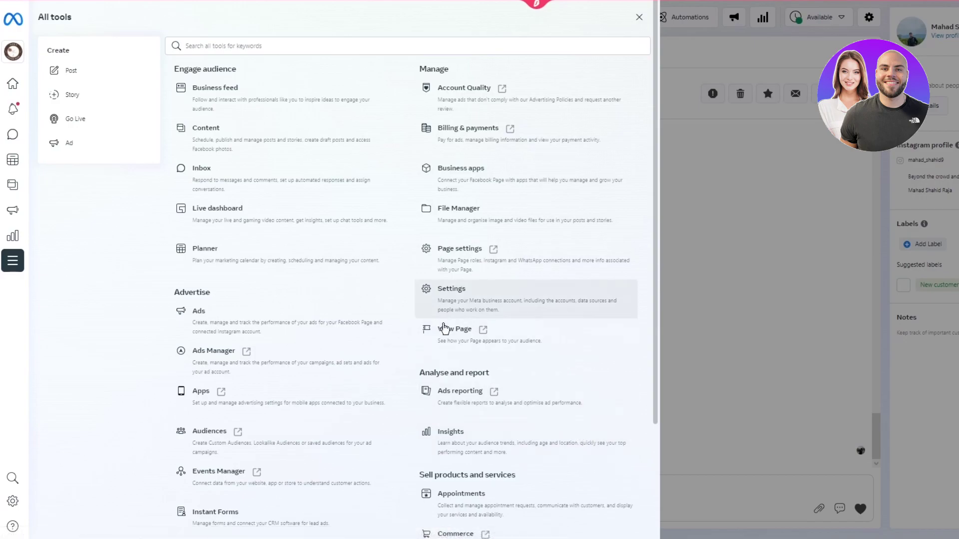
pyautogui.scroll(-3, 501, 338)
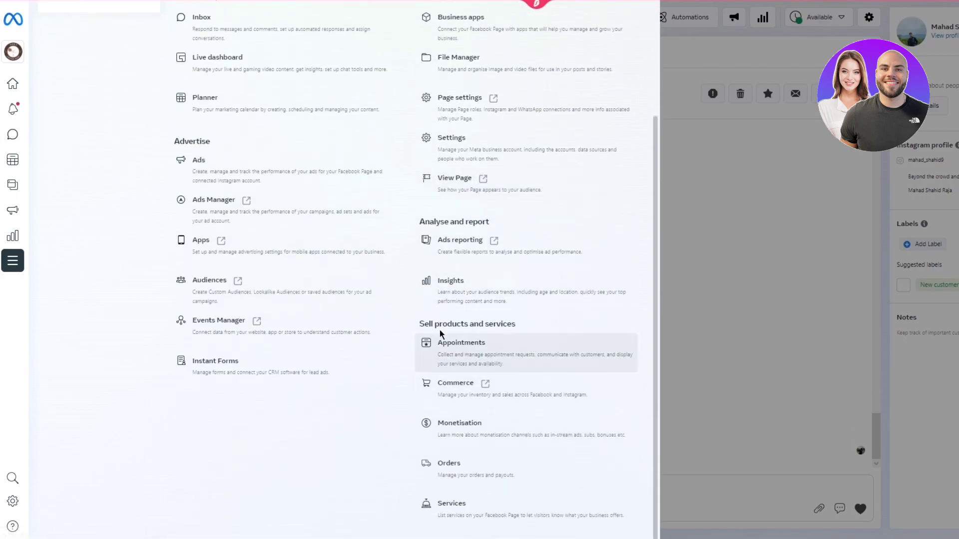
pyautogui.click(505, 367)
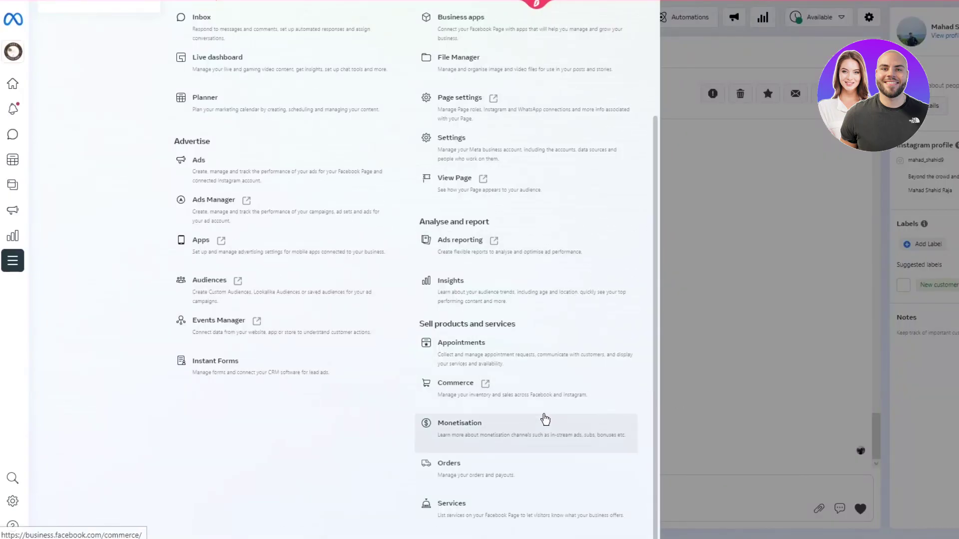
pyautogui.click(200, 165)
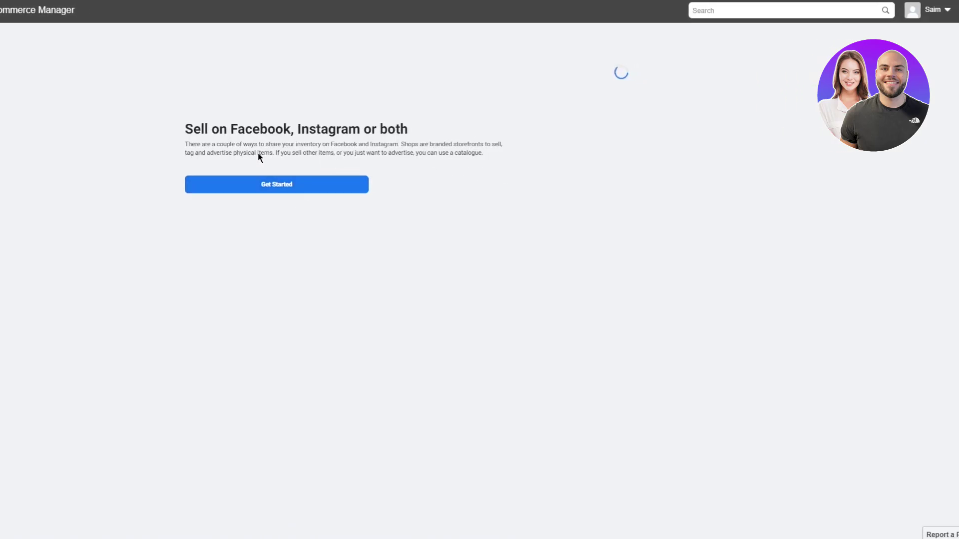
# Start the Create a Shop setup from the Commerce Manager getting-started page.
pyautogui.click(313, 187)
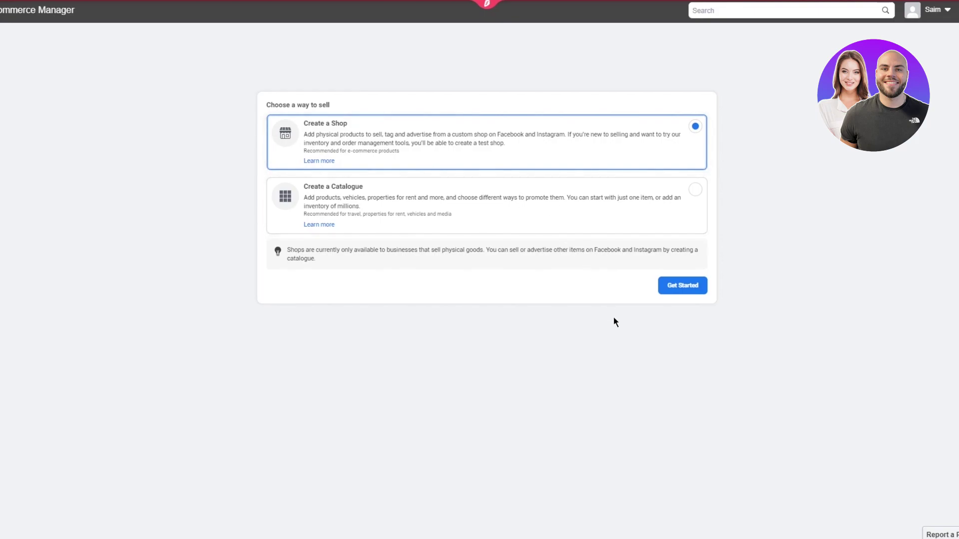
pyautogui.click(683, 293)
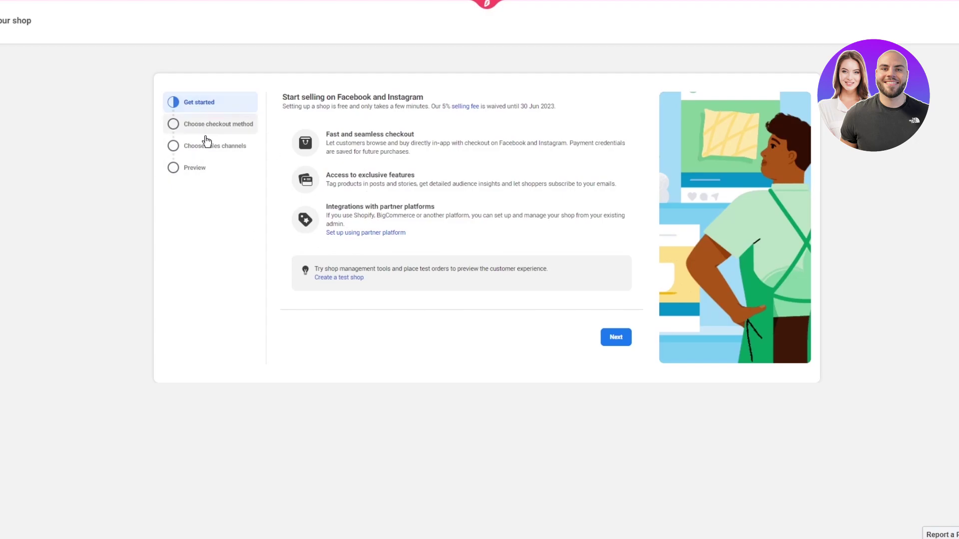
# Keep 'Checkout on another website' as the shop's checkout method.
pyautogui.click(616, 338)
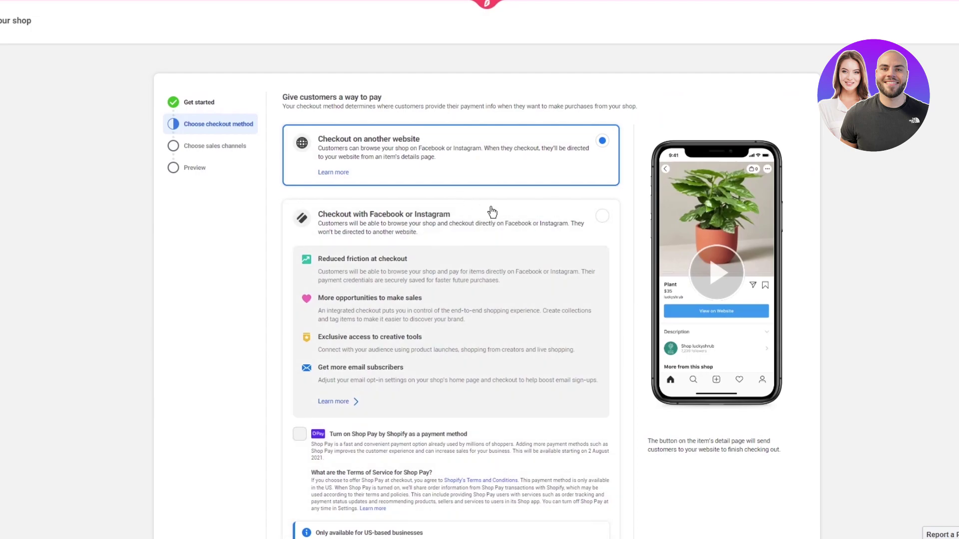
pyautogui.scroll(-4, 723, 322)
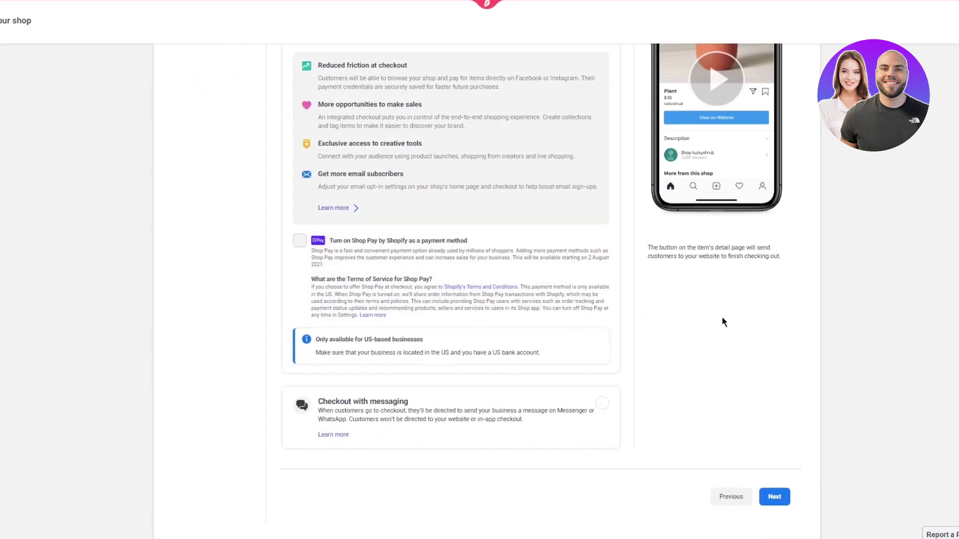
pyautogui.click(775, 504)
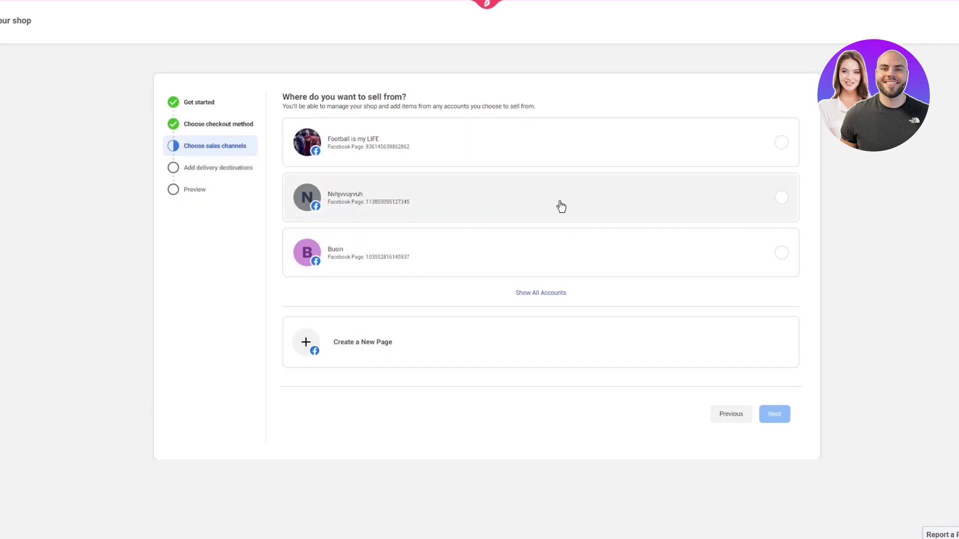
# Choose the Busin page as sales channel and link the existing business account.
pyautogui.click(512, 259)
pyautogui.click(782, 414)
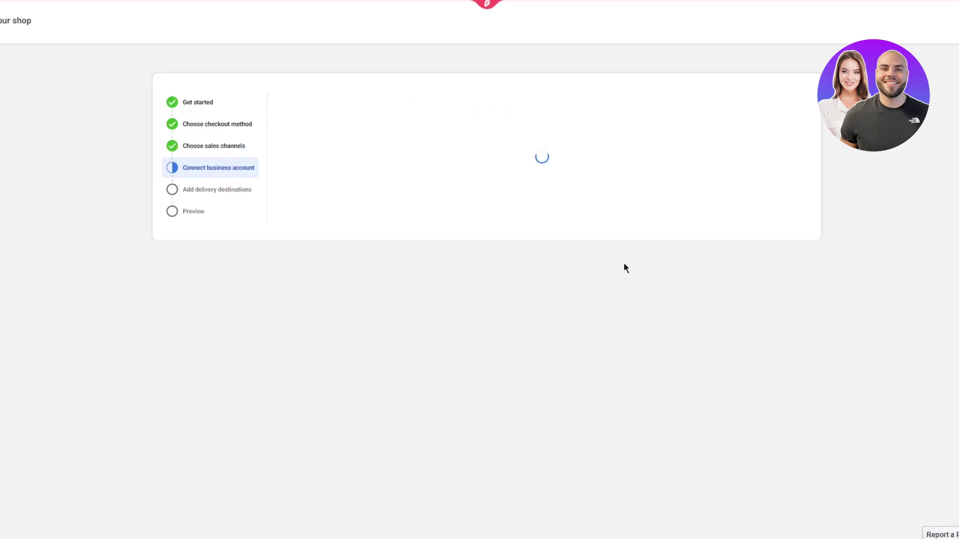
pyautogui.click(478, 156)
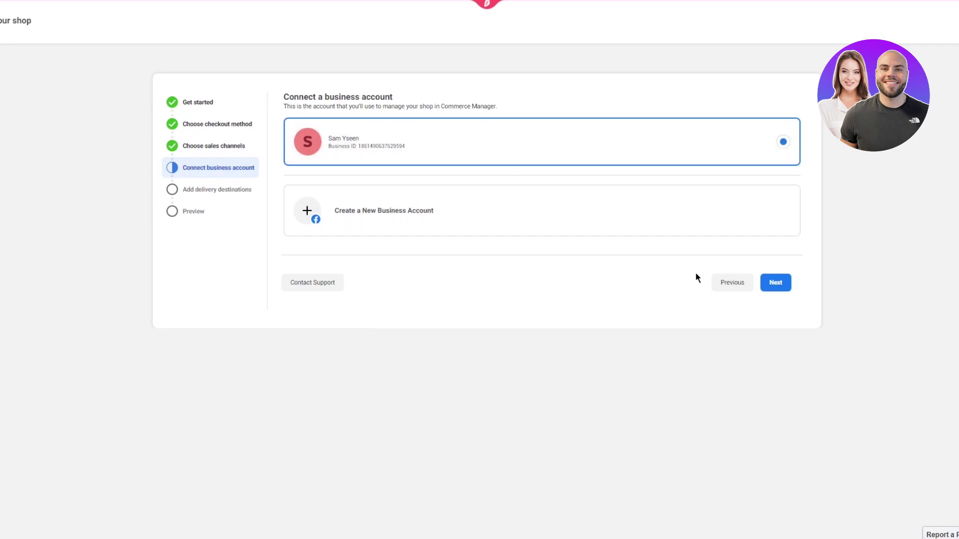
pyautogui.click(783, 292)
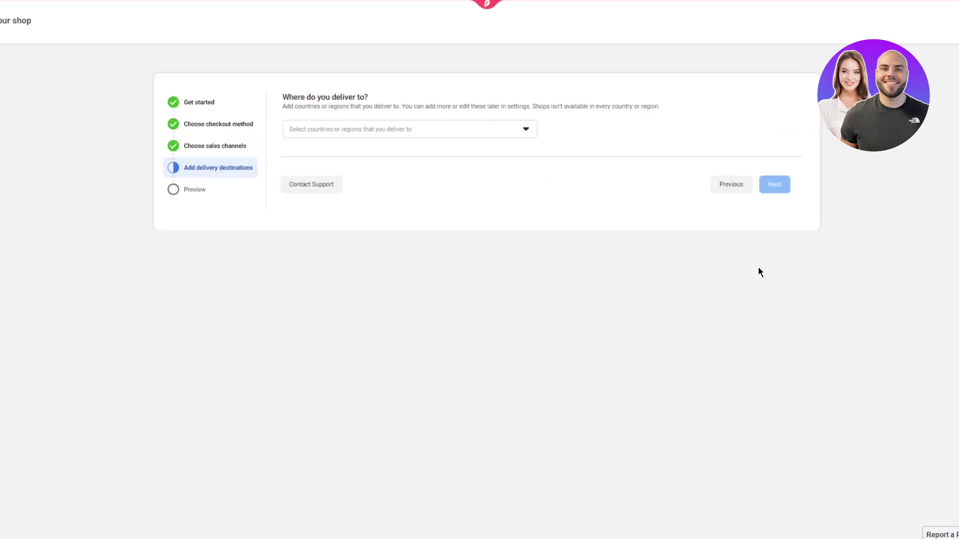
# Set Pakistan as the only delivery country for the shop.
pyautogui.click(440, 138)
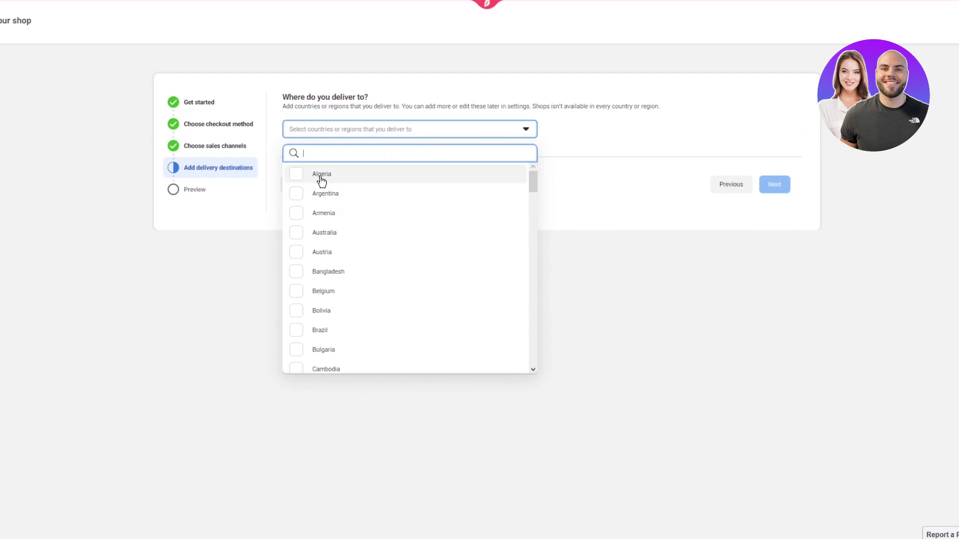
pyautogui.click(456, 132)
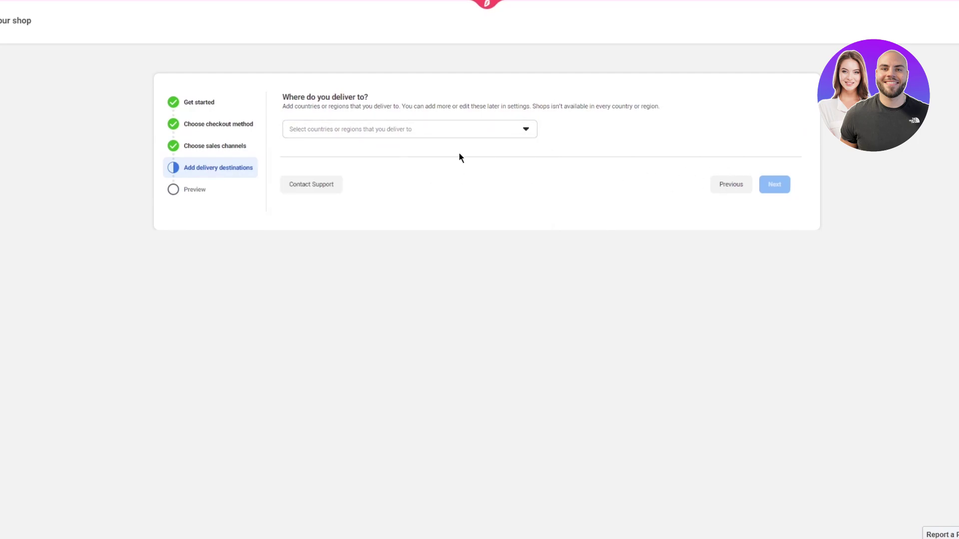
pyautogui.click(405, 134)
pyautogui.scroll(-15, 448, 261)
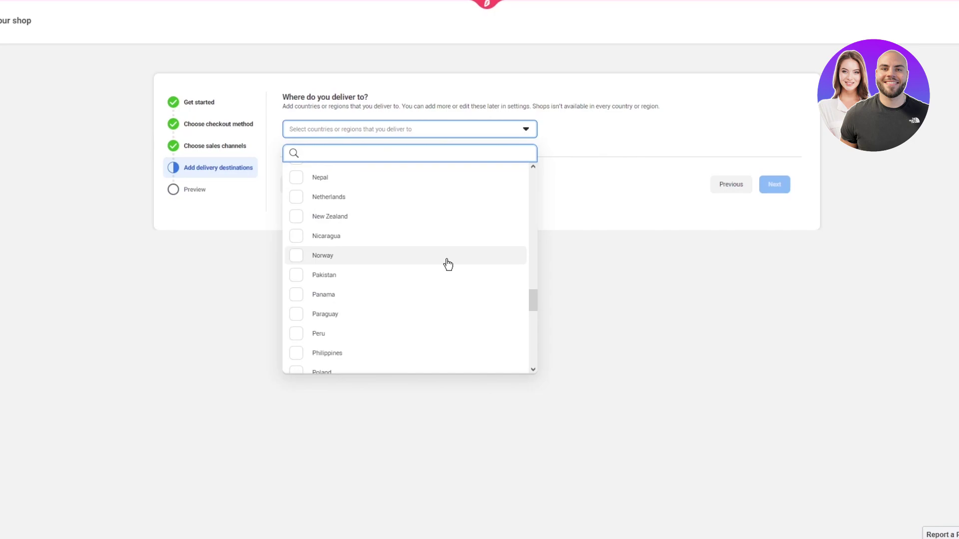
pyautogui.click(394, 272)
pyautogui.click(774, 187)
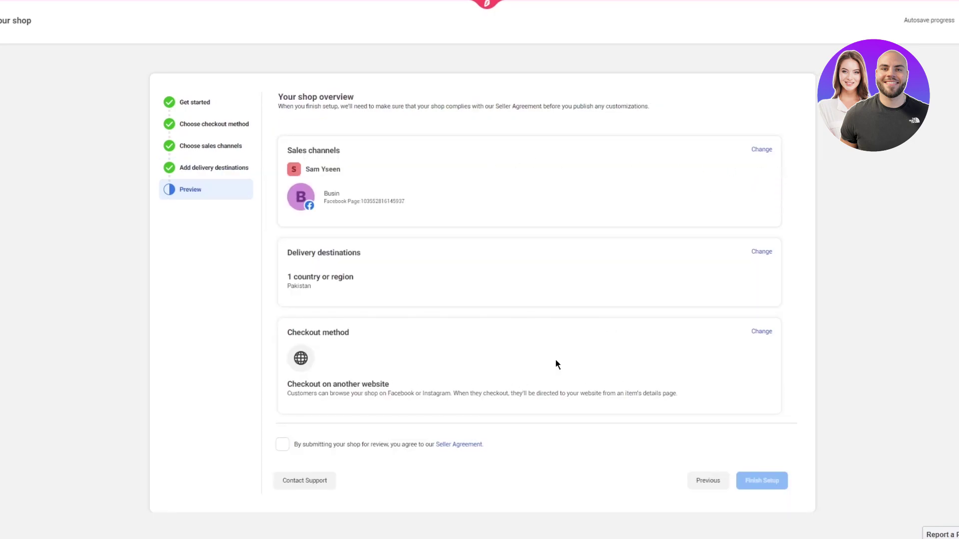
# Accept the Seller Agreement and finish the shop setup.
pyautogui.click(295, 446)
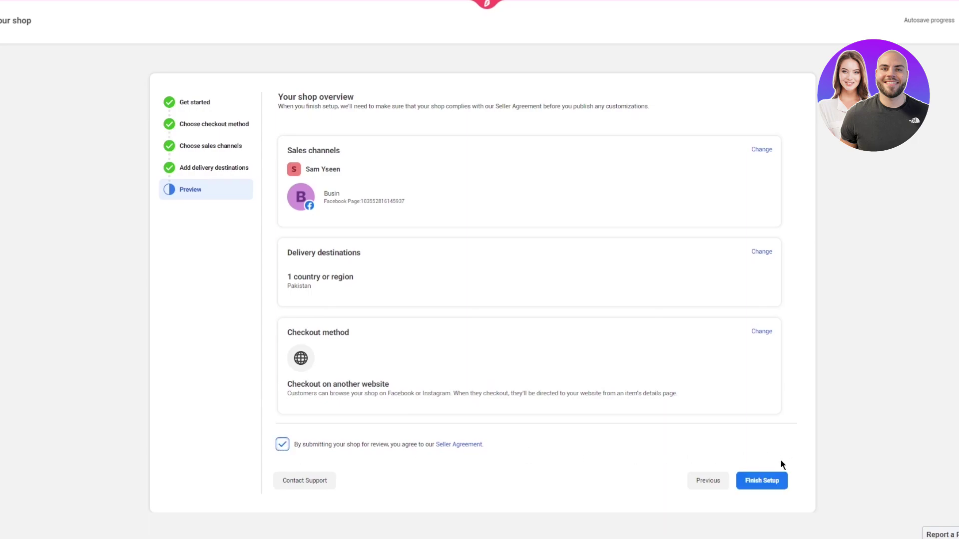
pyautogui.click(755, 482)
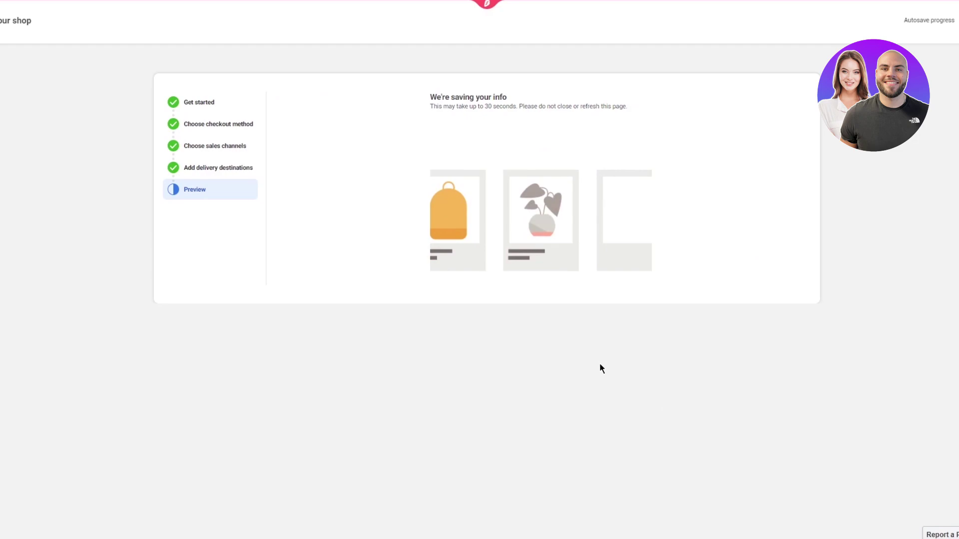
pyautogui.tripleClick(639, 115)
# Clear the stray text selection while the shop info saves and the Overview loads.
pyautogui.click(747, 138)
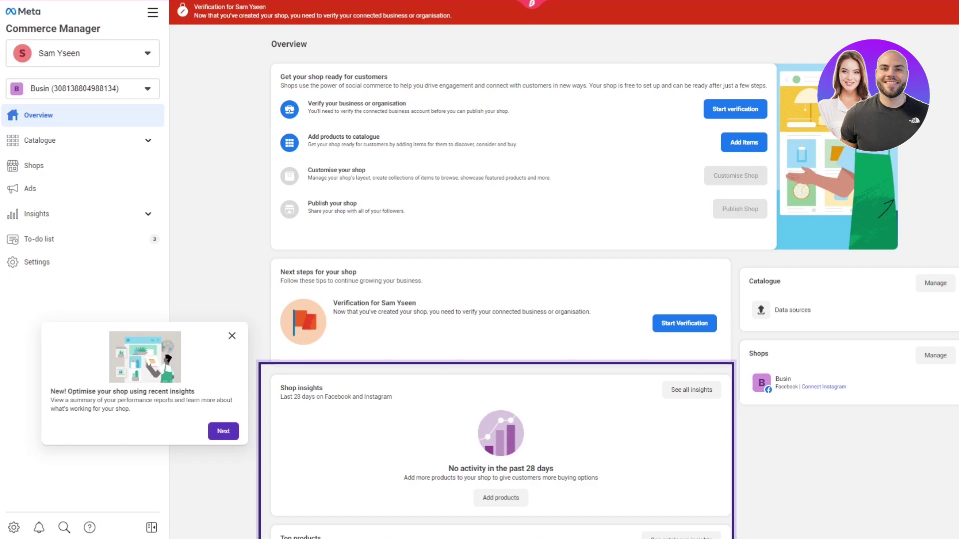
# Close the 'Optimise your shop' popup and review the Customise and Publish shop steps.
pyautogui.click(230, 339)
pyautogui.scroll(-5, 558, 334)
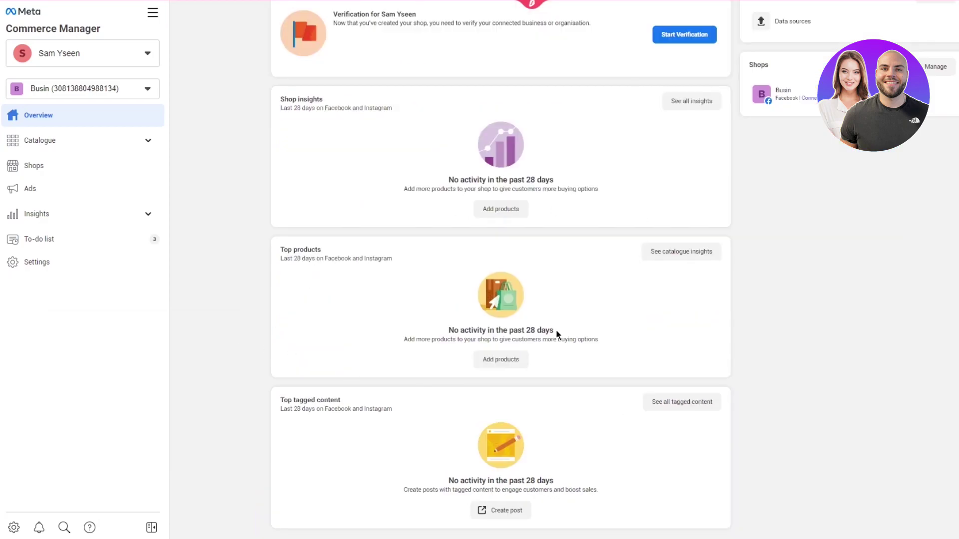
pyautogui.scroll(6, 557, 332)
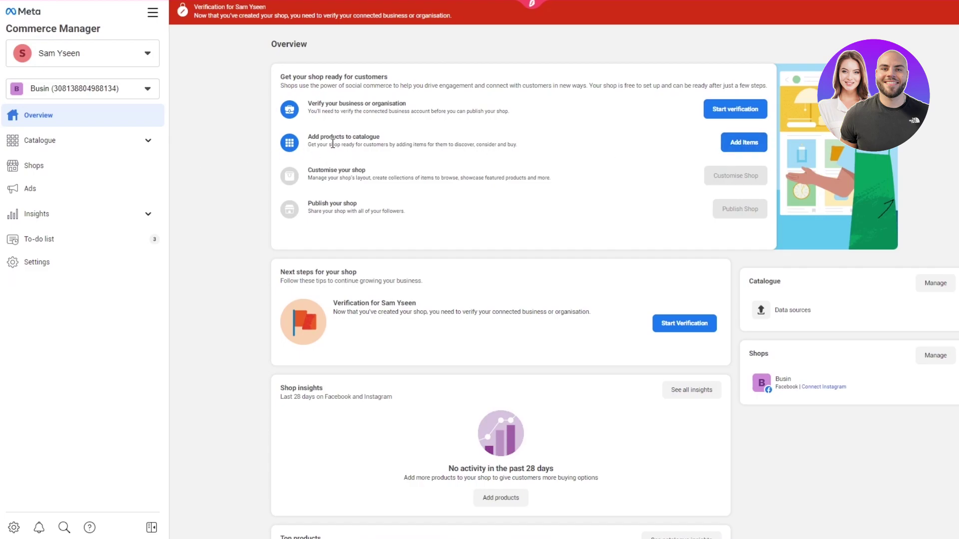
pyautogui.moveTo(306, 170); pyautogui.dragTo(482, 184)
pyautogui.moveTo(286, 210); pyautogui.dragTo(472, 201)
pyautogui.click(465, 217)
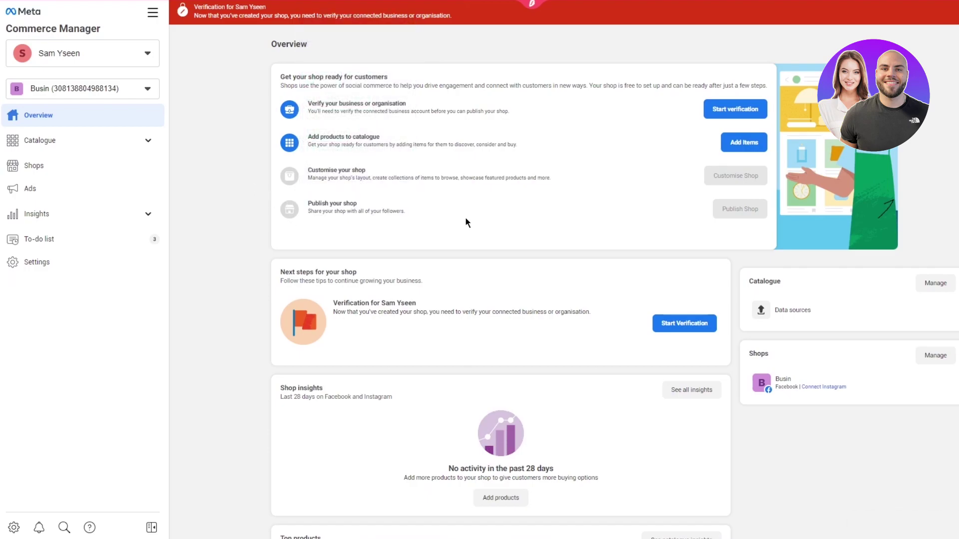